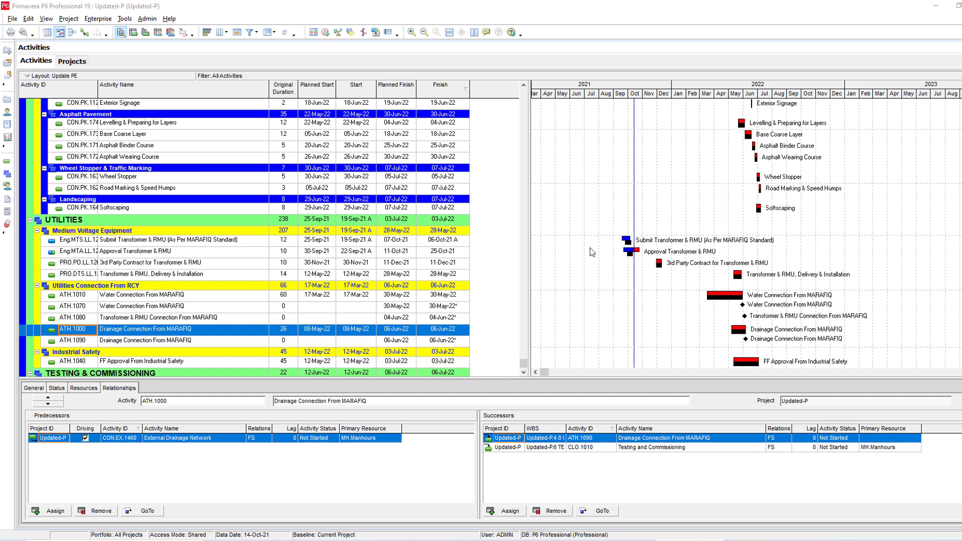
# Step: Look through the Updated-P schedule, then open the Baseline-P project and examine its activities and Gantt bars
pyautogui.scroll(4, 591, 248)
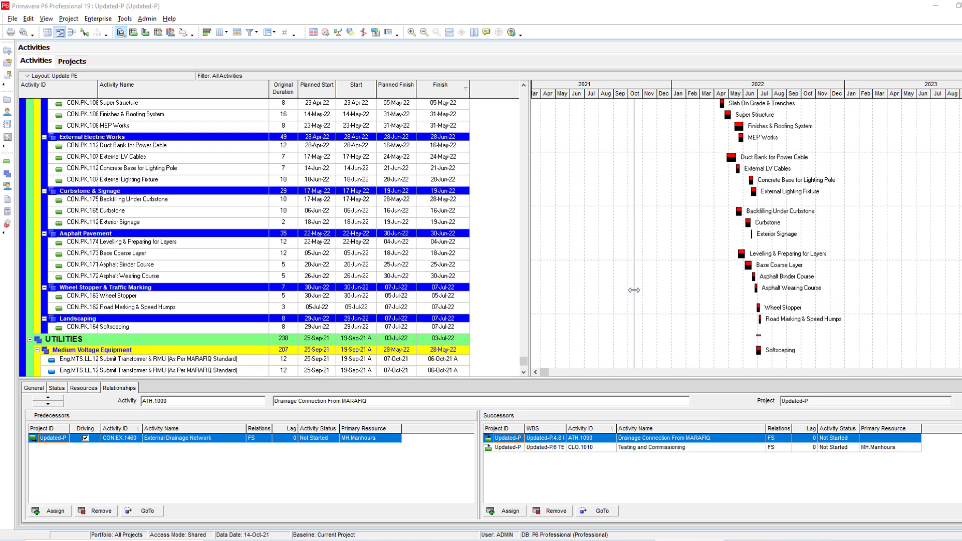
pyautogui.scroll(-3, 634, 290)
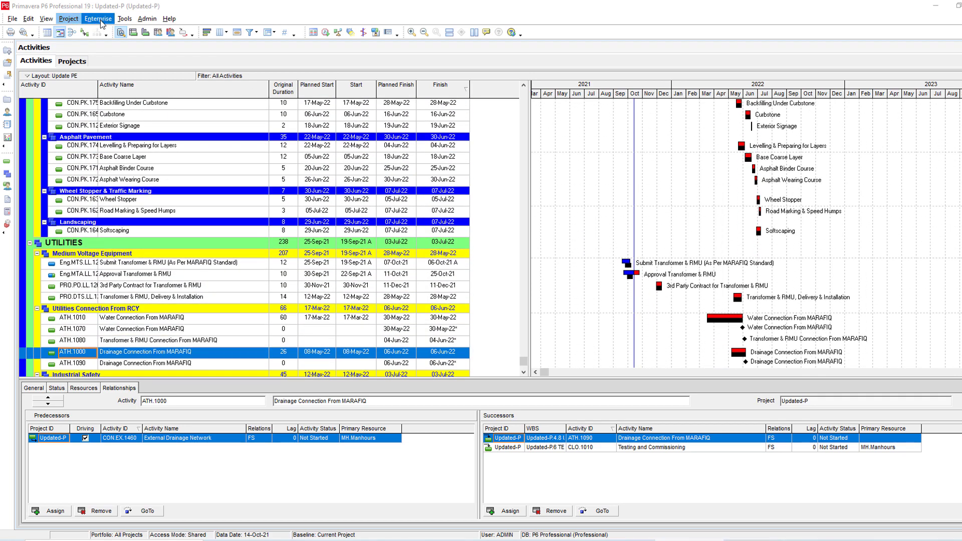
pyautogui.click(98, 18)
pyautogui.click(108, 30)
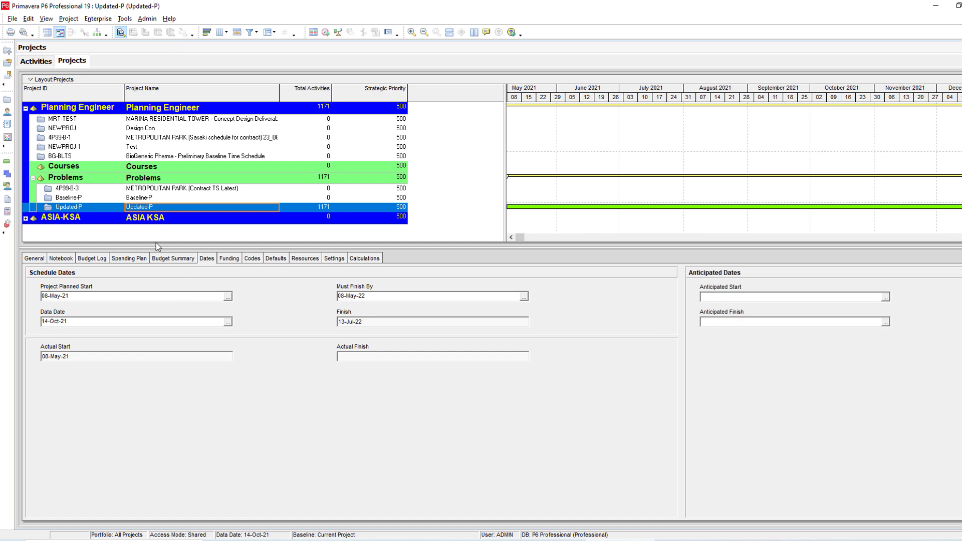
pyautogui.rightClick(160, 197)
pyautogui.click(173, 208)
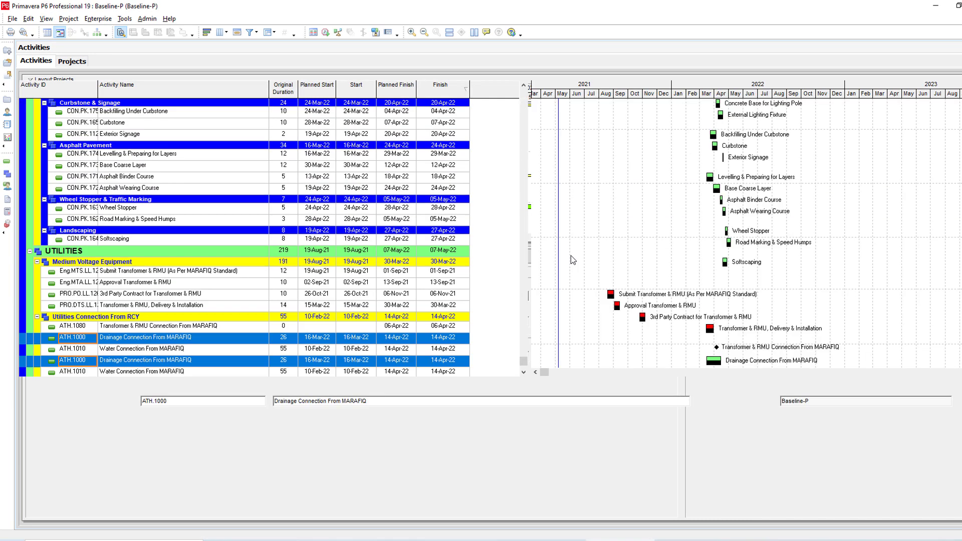
pyautogui.scroll(8, 666, 308)
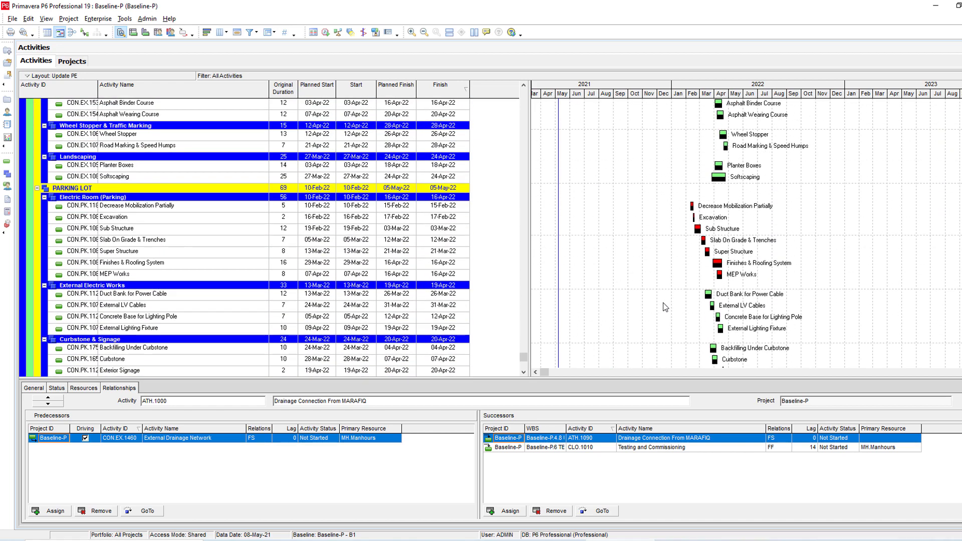
pyautogui.scroll(-2, 666, 308)
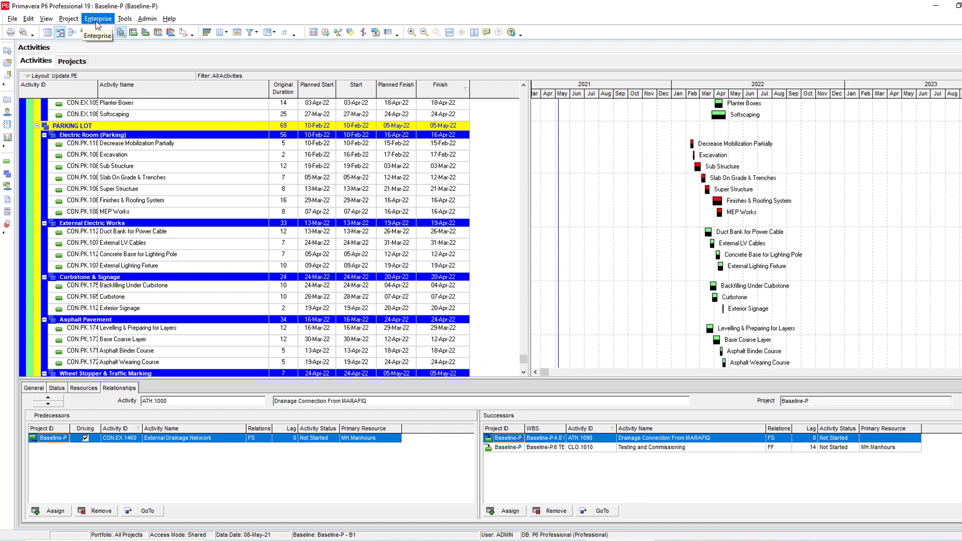
# Step: Return to the project list and open the Updated-P project
pyautogui.click(98, 20)
pyautogui.click(99, 32)
pyautogui.click(161, 208)
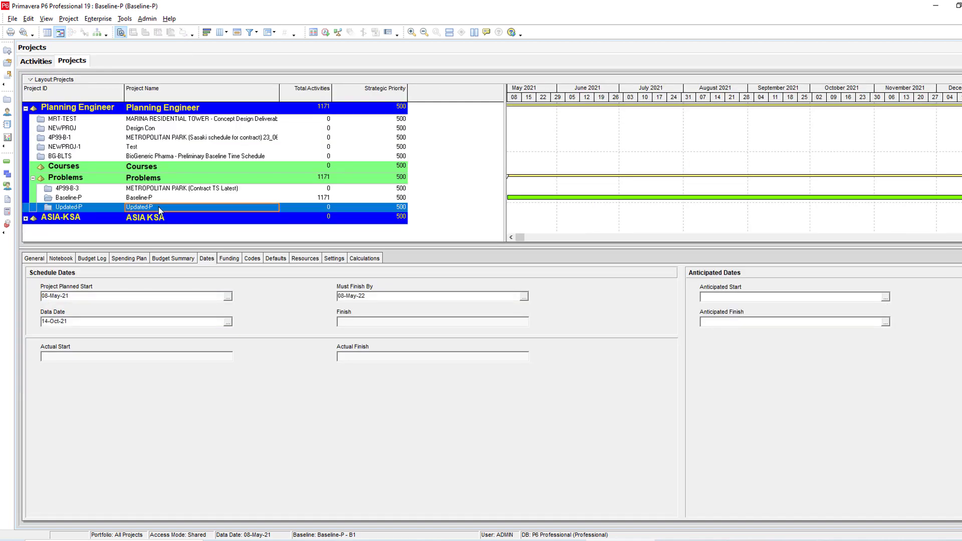
pyautogui.rightClick(160, 208)
pyautogui.click(193, 214)
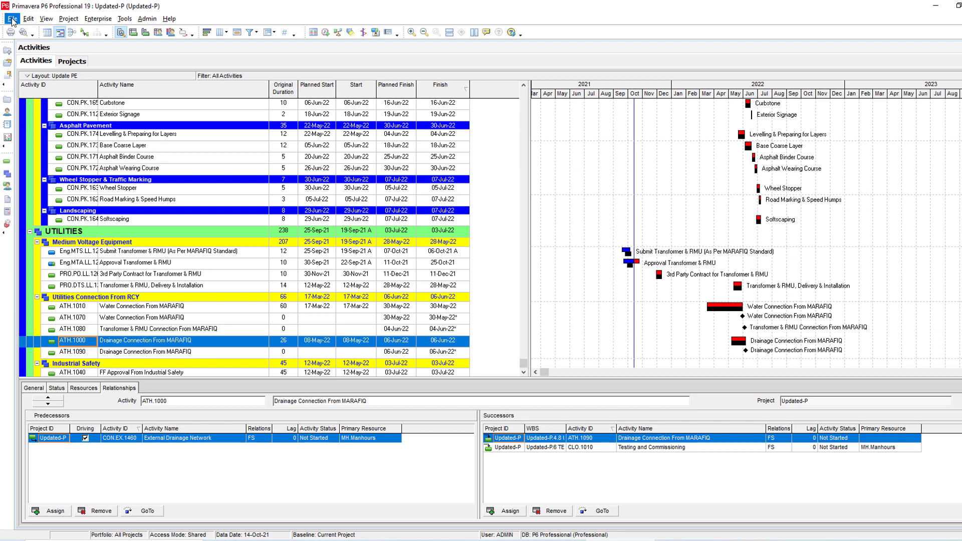
# Step: Start an export of the Updated-P project in Spreadsheet (XLSX) format with Activities as the only data type
pyautogui.click(12, 19)
pyautogui.click(30, 82)
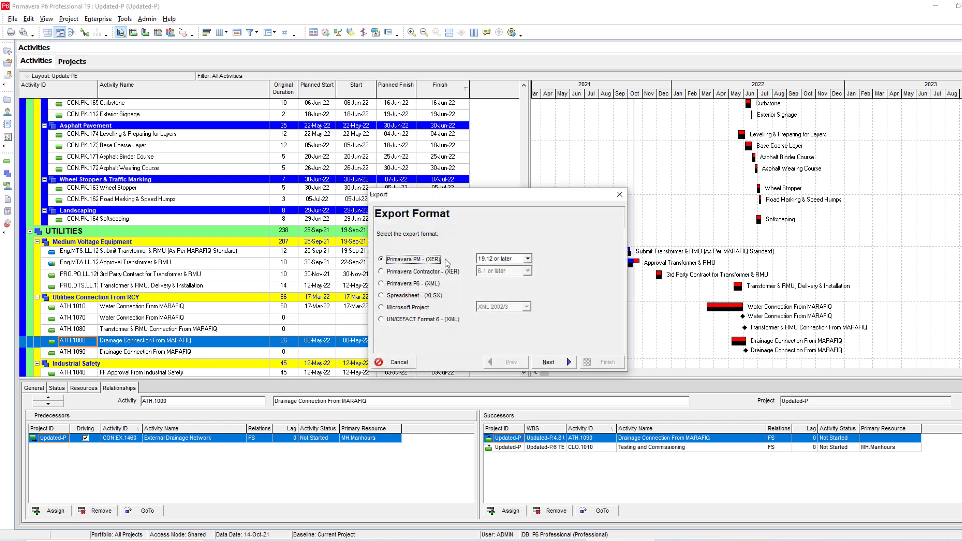
pyautogui.click(407, 296)
pyautogui.click(561, 363)
pyautogui.click(555, 365)
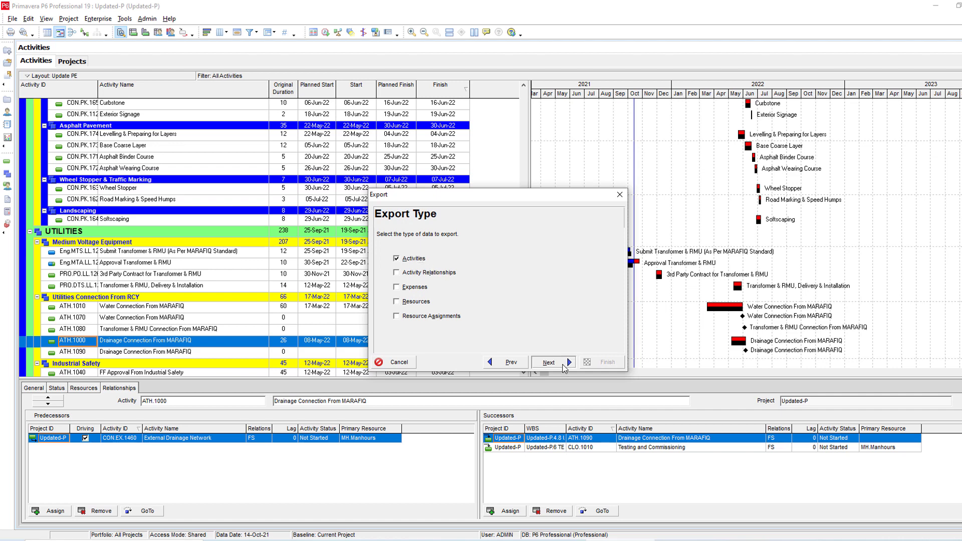
pyautogui.click(398, 275)
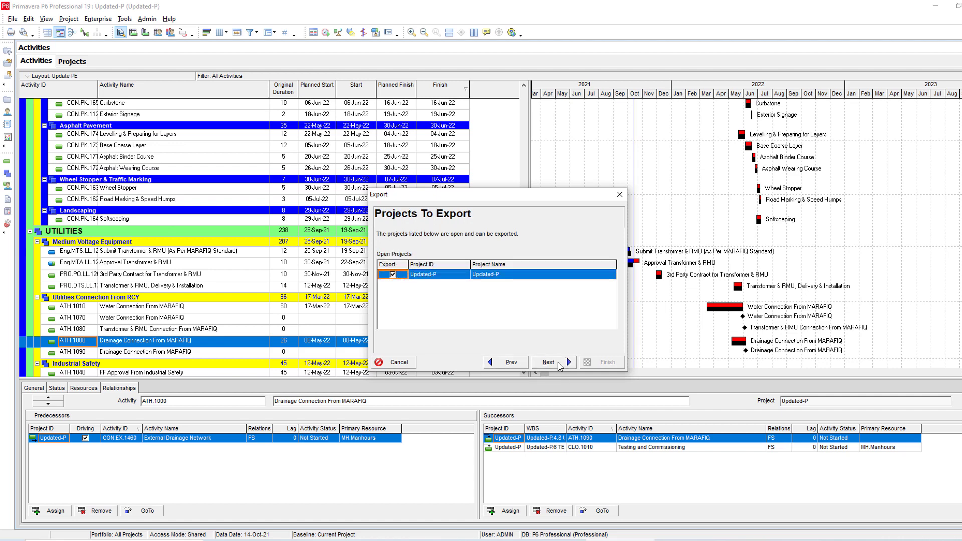
pyautogui.click(551, 363)
# Step: Choose the Update template for the export, review its selected columns and accept it
pyautogui.click(435, 302)
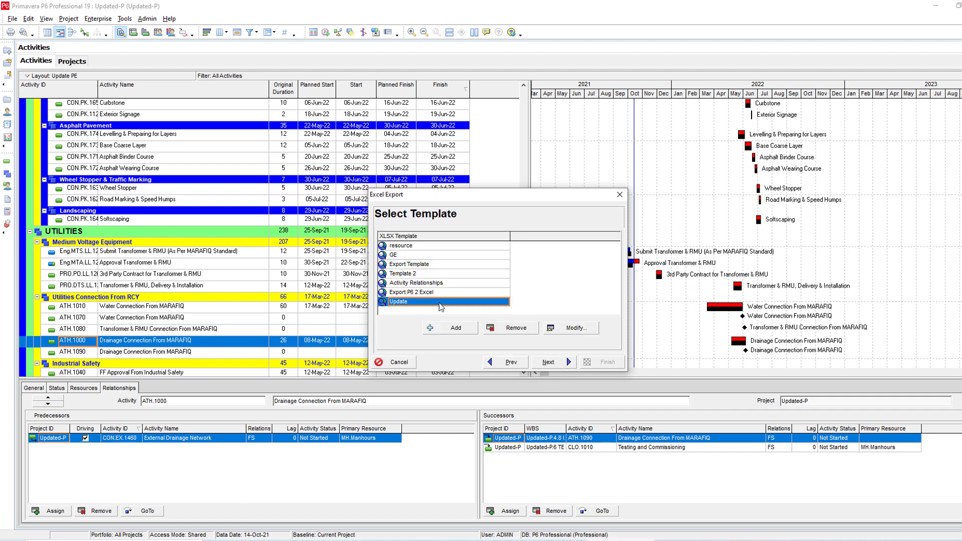
pyautogui.click(572, 328)
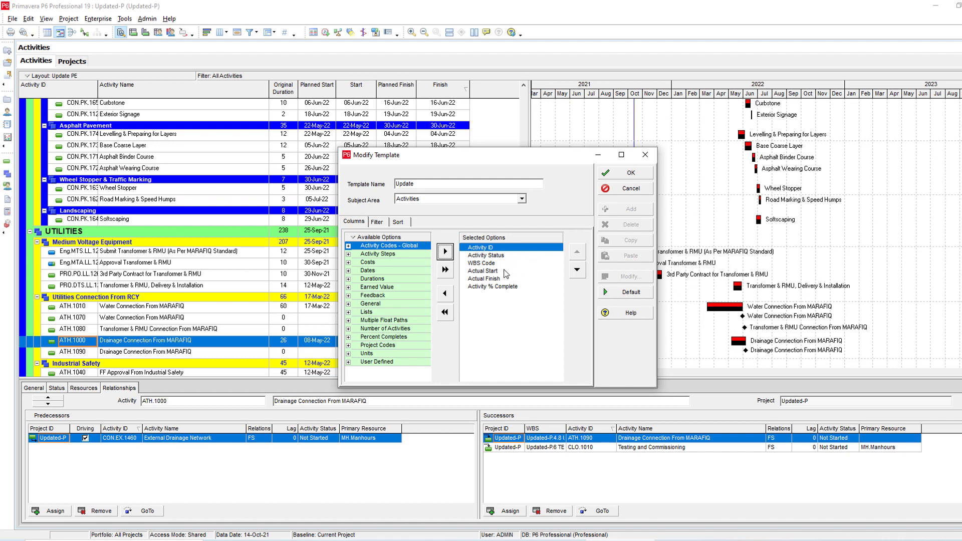
pyautogui.click(507, 288)
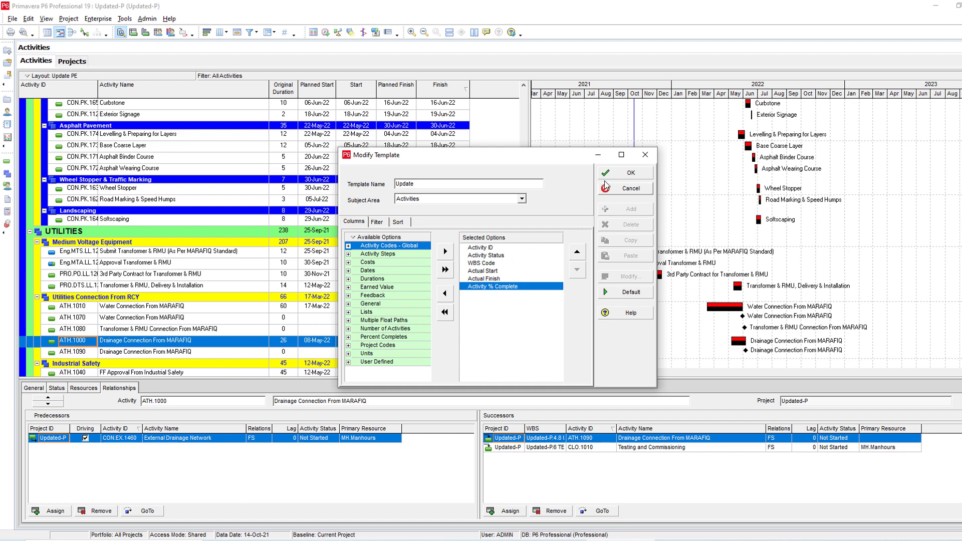
pyautogui.click(631, 172)
pyautogui.click(548, 362)
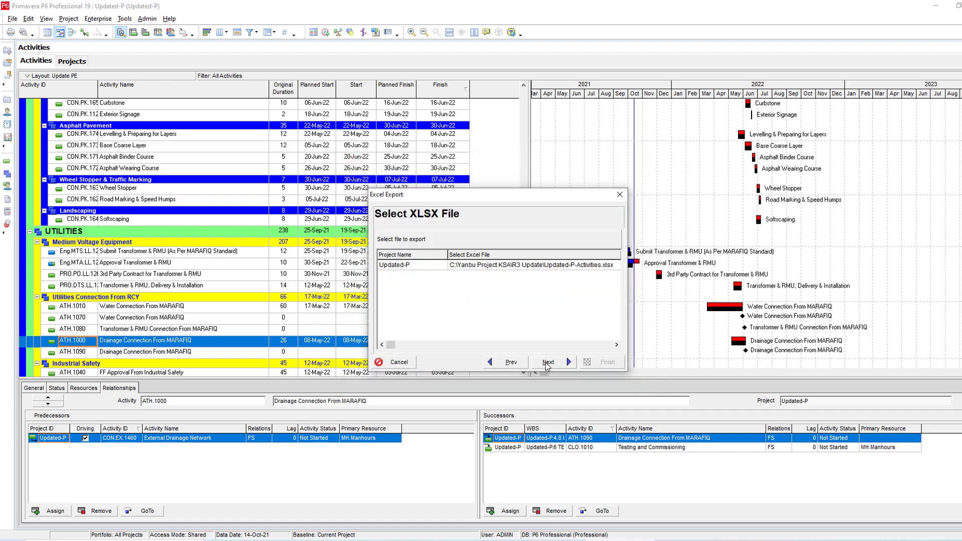
# Step: Browse for the export location and create a folder named "update baseline" on the Desktop
pyautogui.click(560, 266)
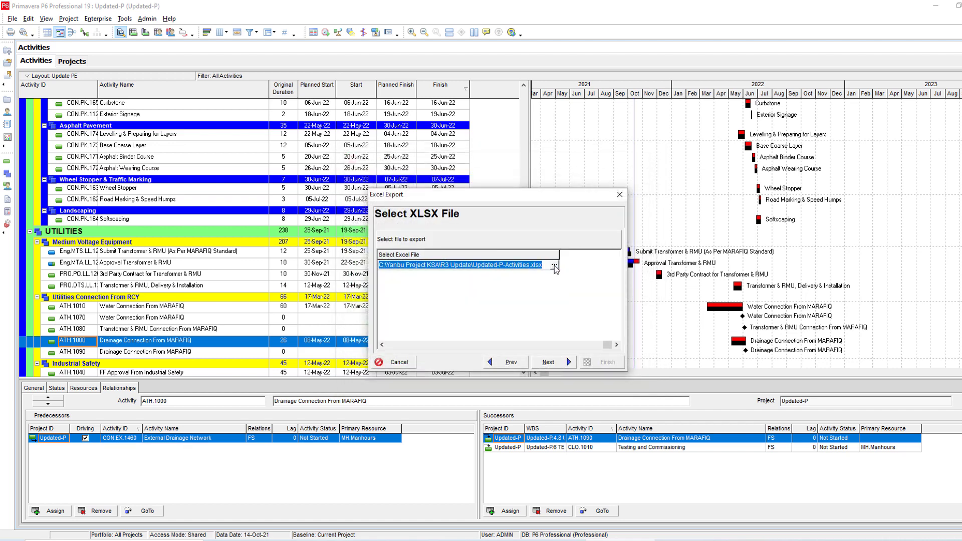
pyautogui.click(555, 268)
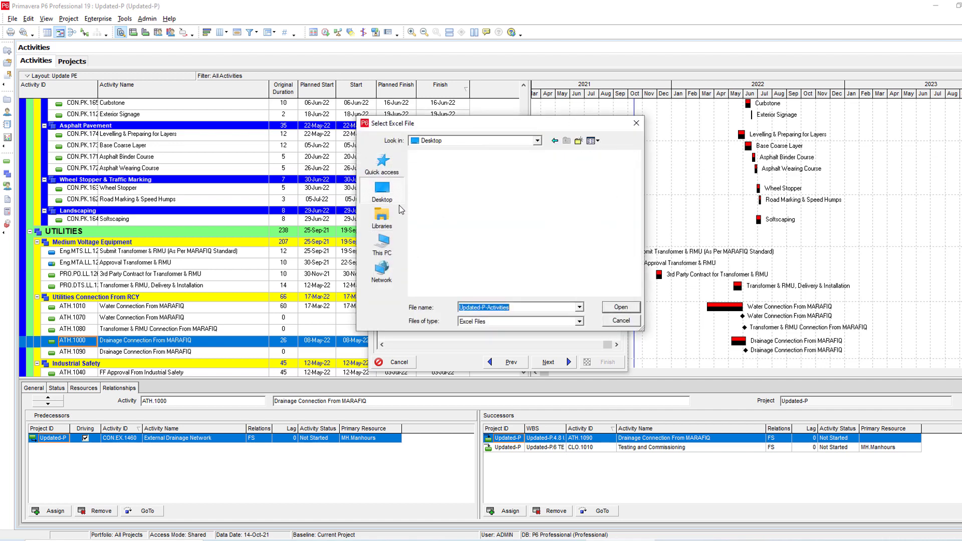
pyautogui.rightClick(567, 192)
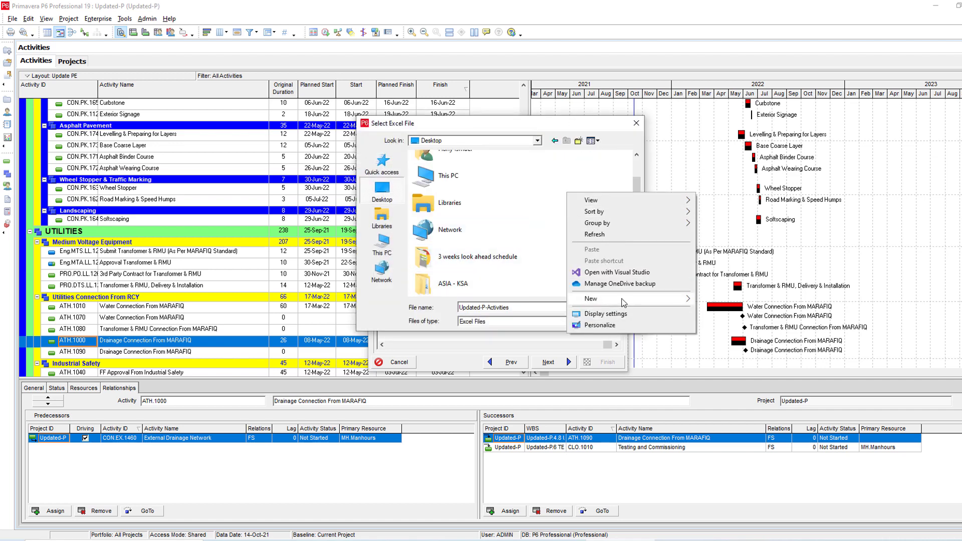
pyautogui.moveTo(623, 303)
pyautogui.click(730, 304)
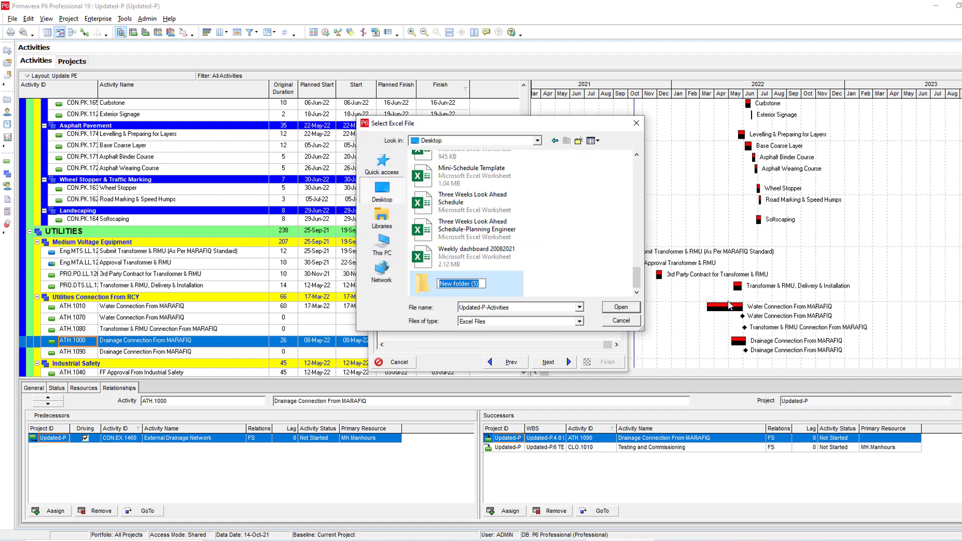
pyautogui.write('update baseline')
pyautogui.press('Return')
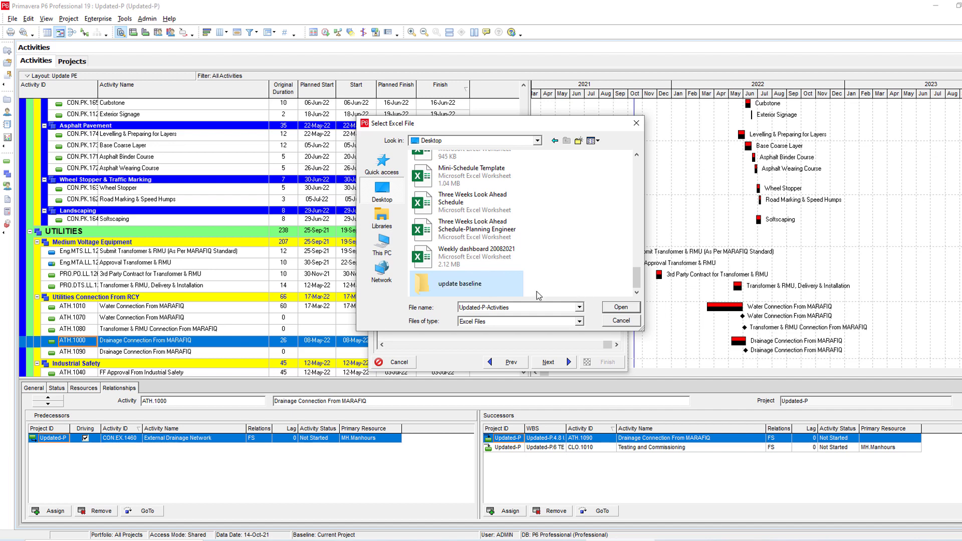
# Step: Save the export as Updated-P-Activities in the update baseline folder and finish the export
pyautogui.doubleClick(482, 285)
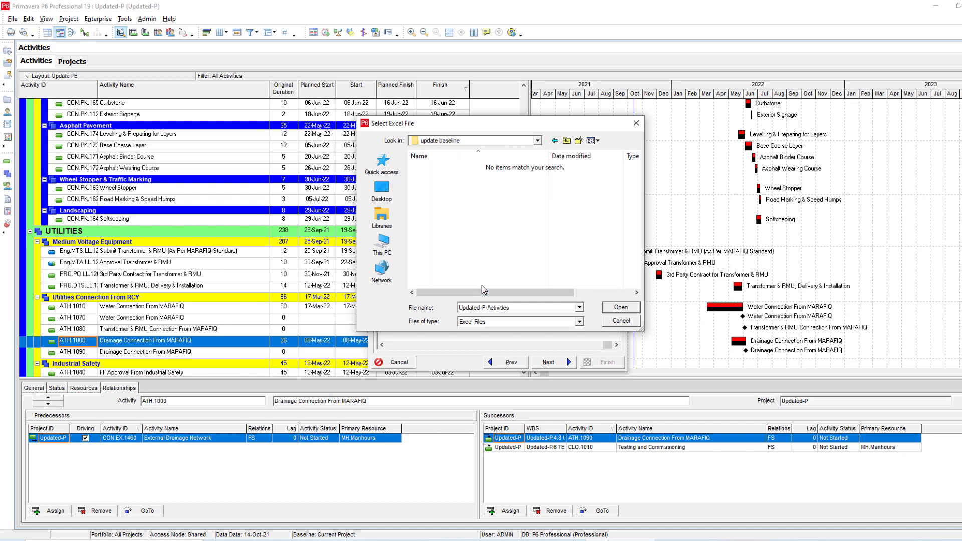
pyautogui.click(620, 308)
pyautogui.click(556, 364)
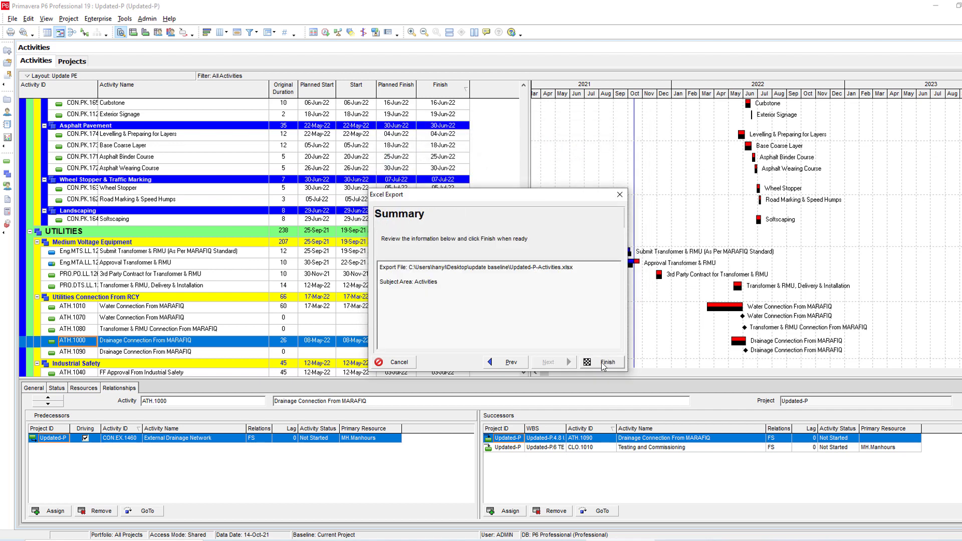
pyautogui.click(588, 363)
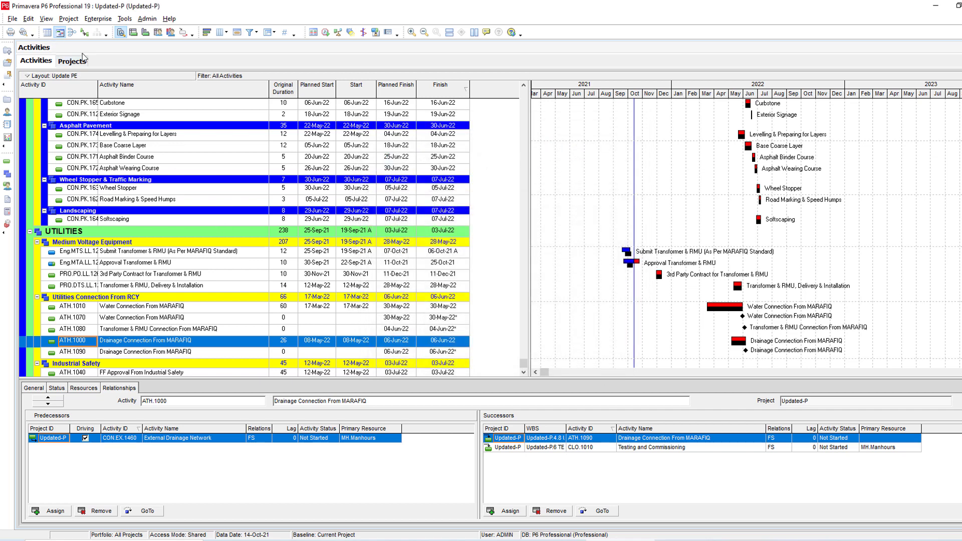
# Step: Switch to File Explorer and locate the exported Updated-P-Activities workbook in the Desktop folder update baseline
pyautogui.press('super+e')
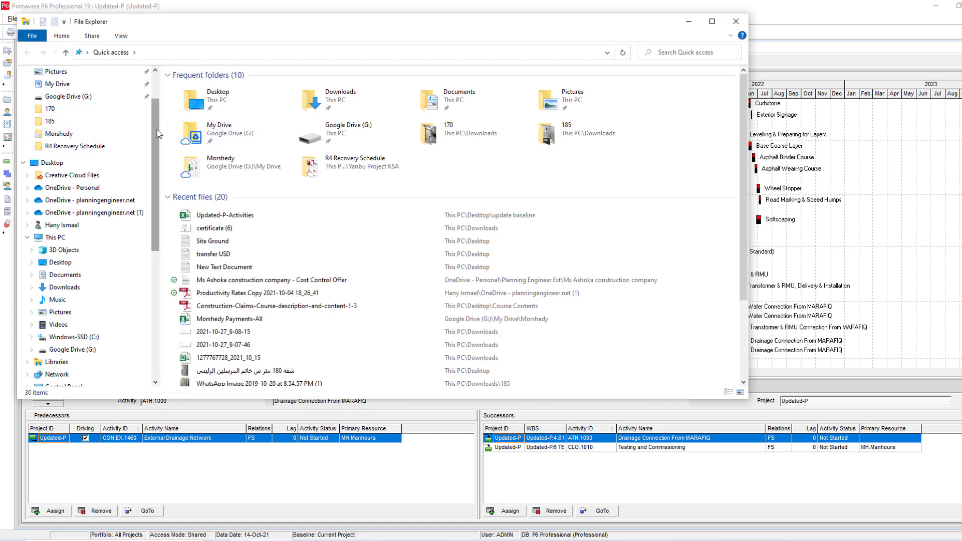
pyautogui.scroll(2, 158, 130)
pyautogui.click(90, 88)
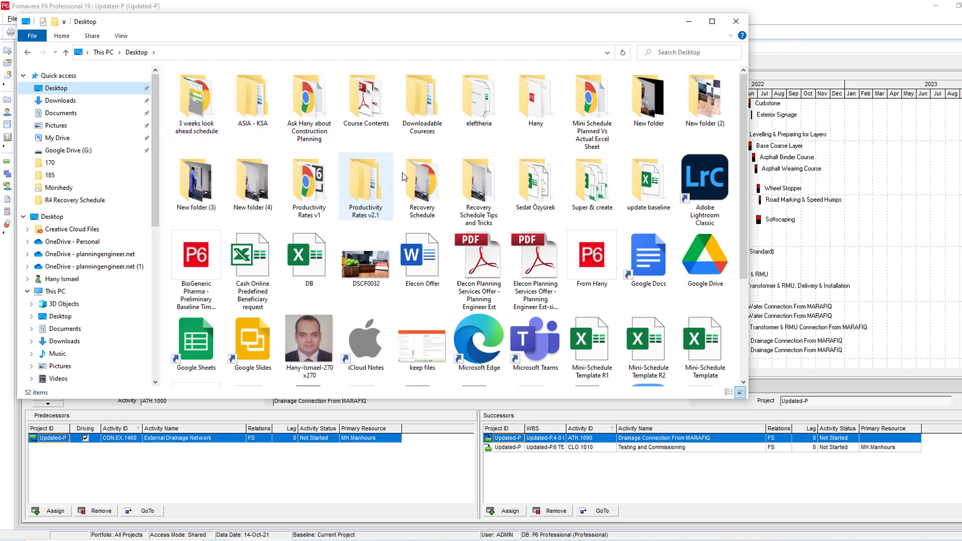
pyautogui.click(642, 181)
pyautogui.doubleClick(642, 182)
pyautogui.click(195, 89)
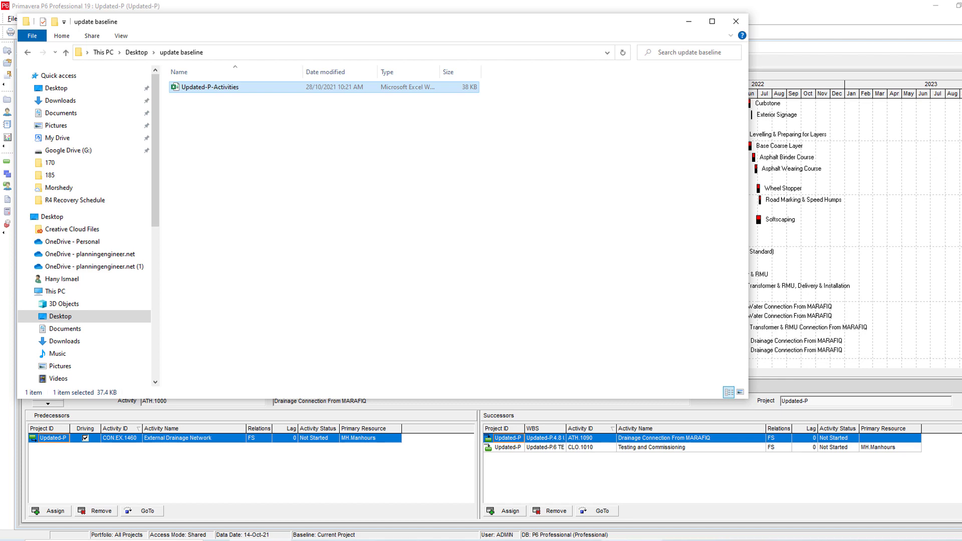
# Step: Switch back to Primavera P6 and open the Baseline-P project from the project list
pyautogui.click(137, 2)
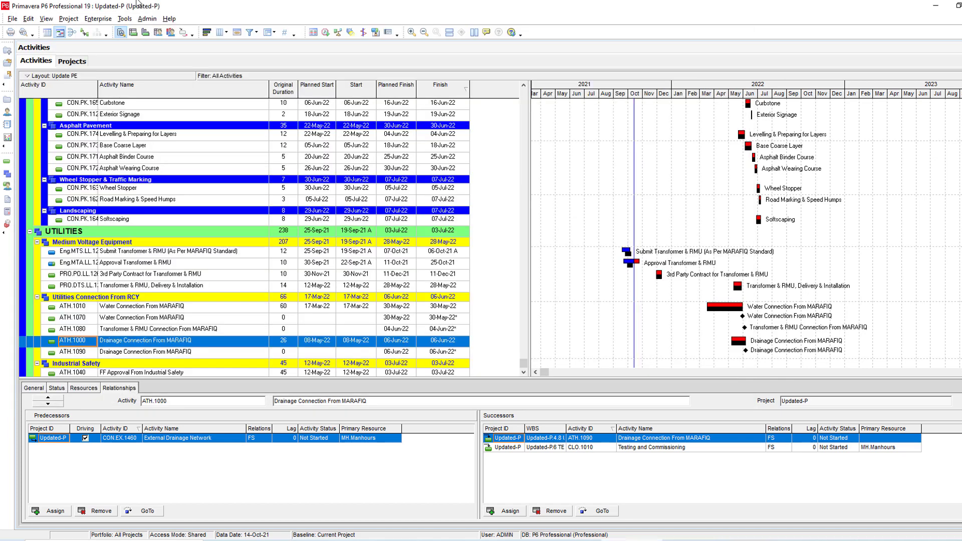
pyautogui.click(98, 18)
pyautogui.click(105, 31)
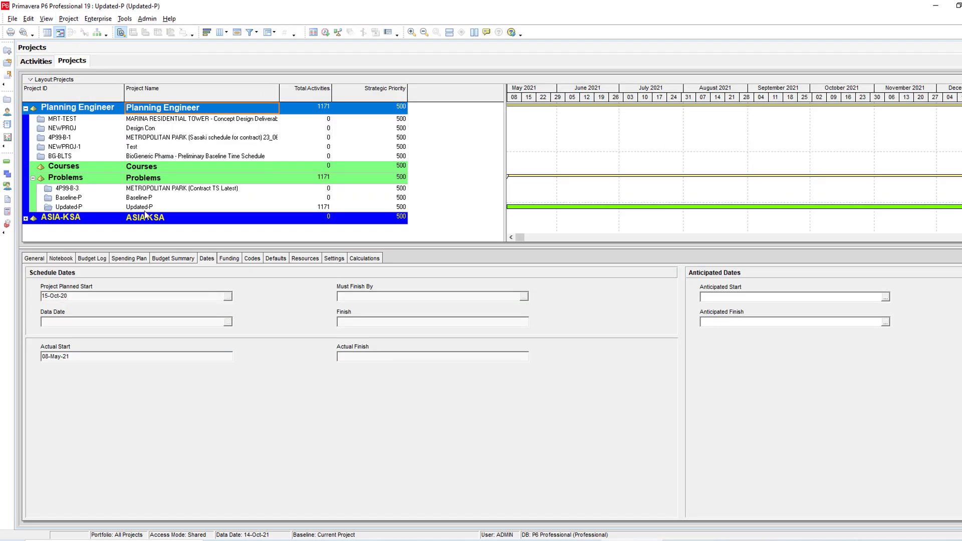
pyautogui.rightClick(151, 198)
pyautogui.click(177, 204)
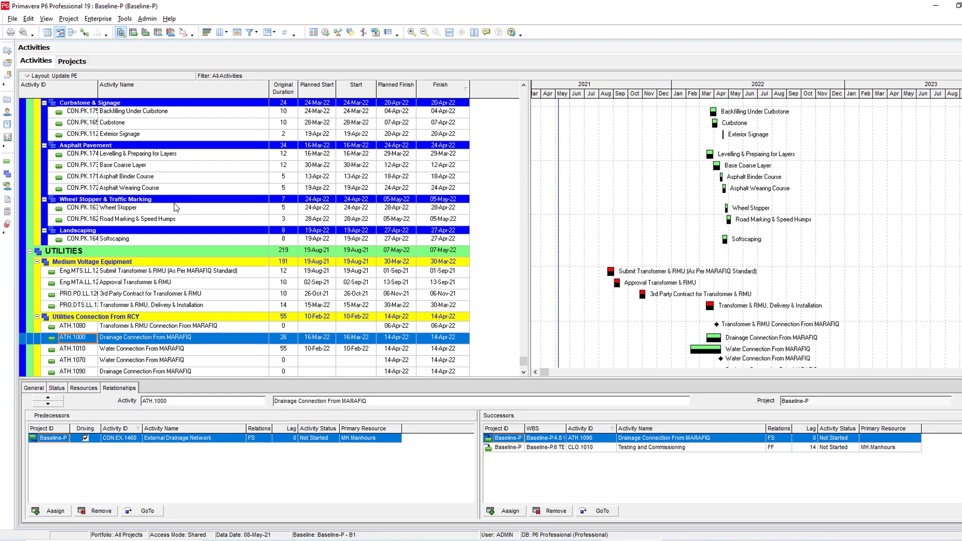
# Step: Start a Spreadsheet (XLSX) export of the Baseline-P project's activities and proceed to the template selection
pyautogui.click(12, 18)
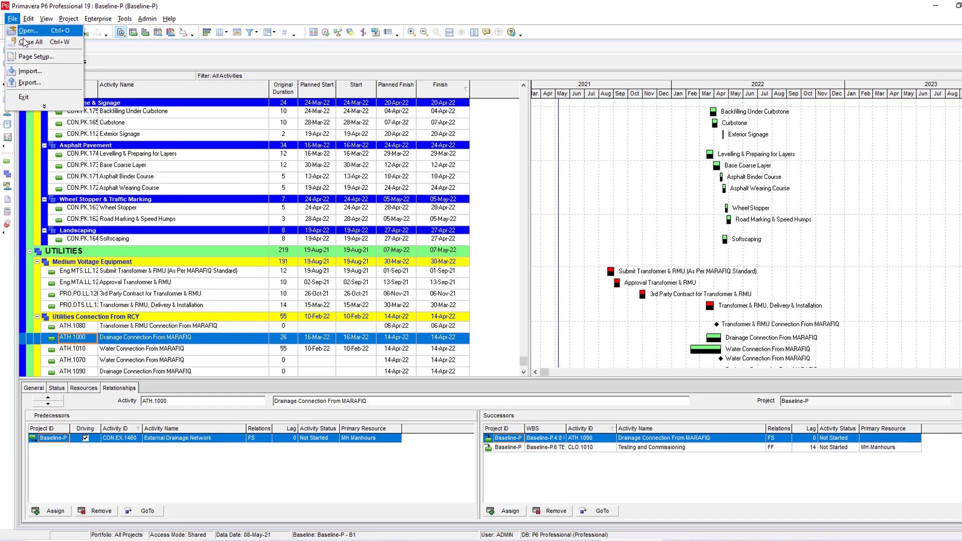
pyautogui.click(45, 82)
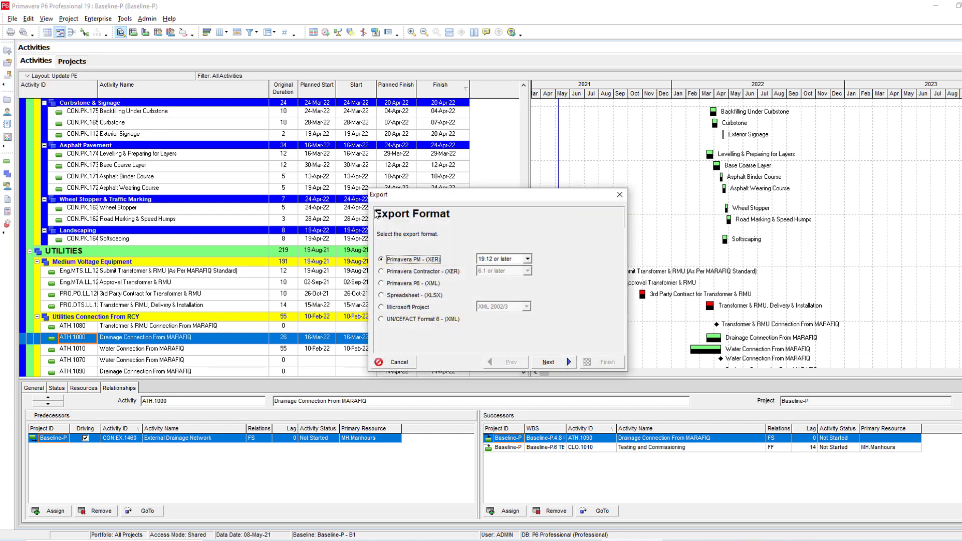
pyautogui.click(414, 296)
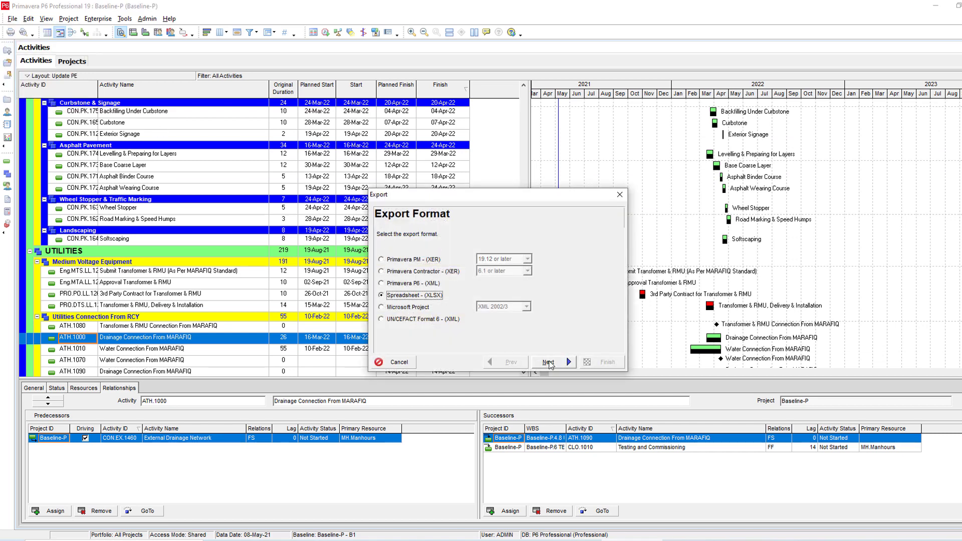
pyautogui.click(558, 362)
pyautogui.click(396, 258)
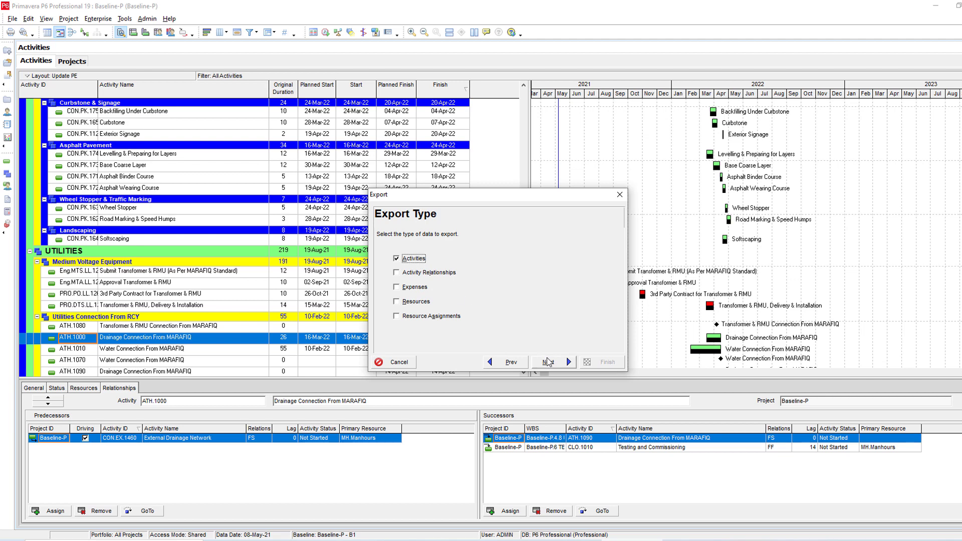
pyautogui.click(548, 361)
pyautogui.click(393, 275)
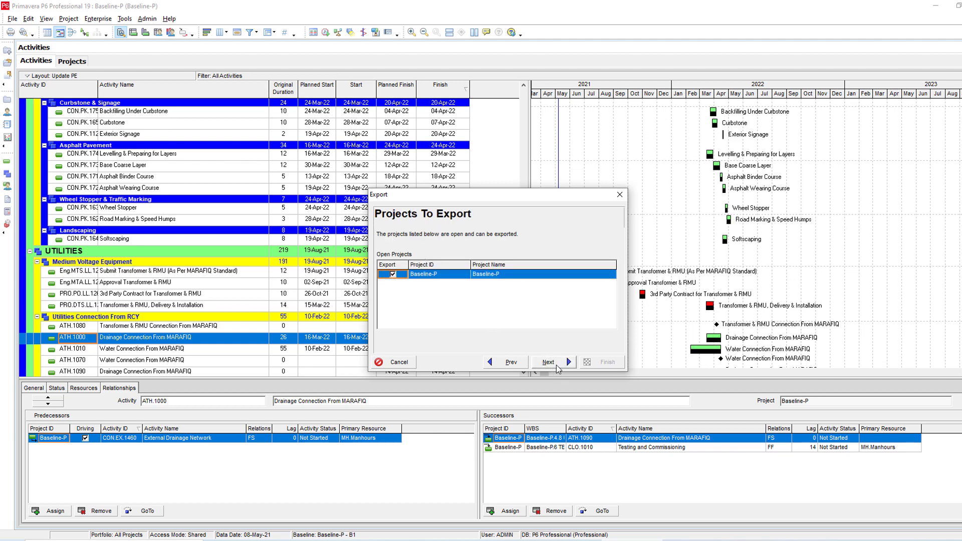
pyautogui.click(552, 362)
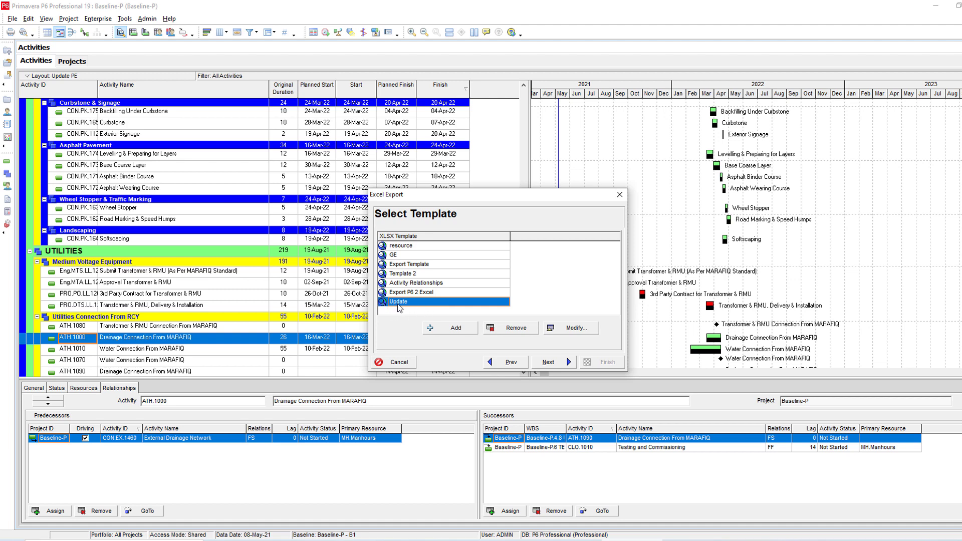
# Step: Open the Update template for modification, review its selected column options, and accept the template
pyautogui.click(567, 327)
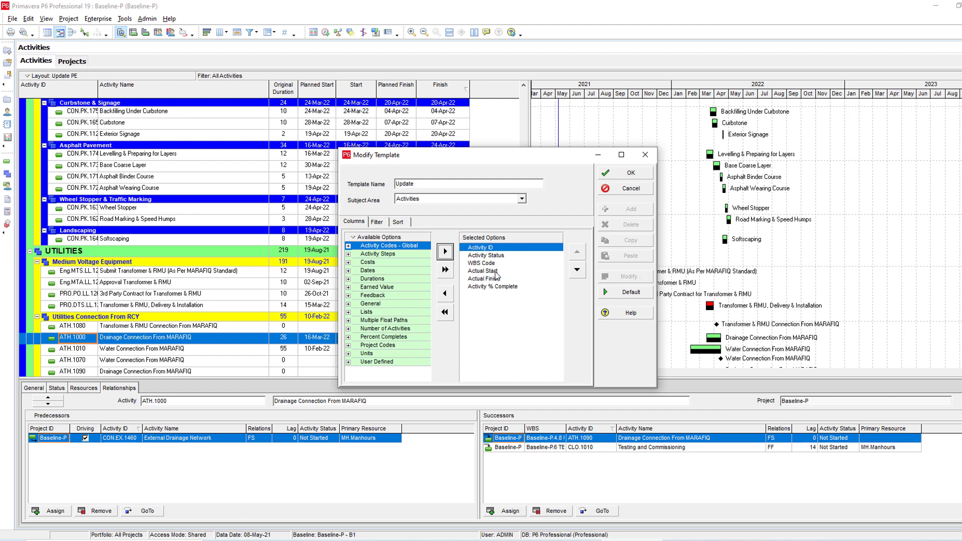
pyautogui.click(494, 287)
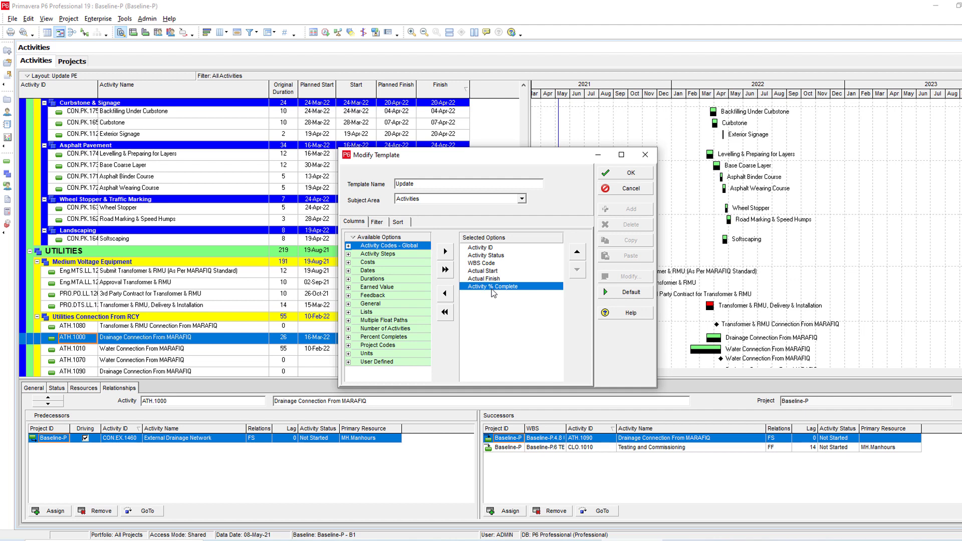
pyautogui.click(617, 176)
# Step: Export the Baseline-P activities with the Update template to Baseline-P-Activities.xlsx in the update baseline folder and finish the export
pyautogui.click(545, 369)
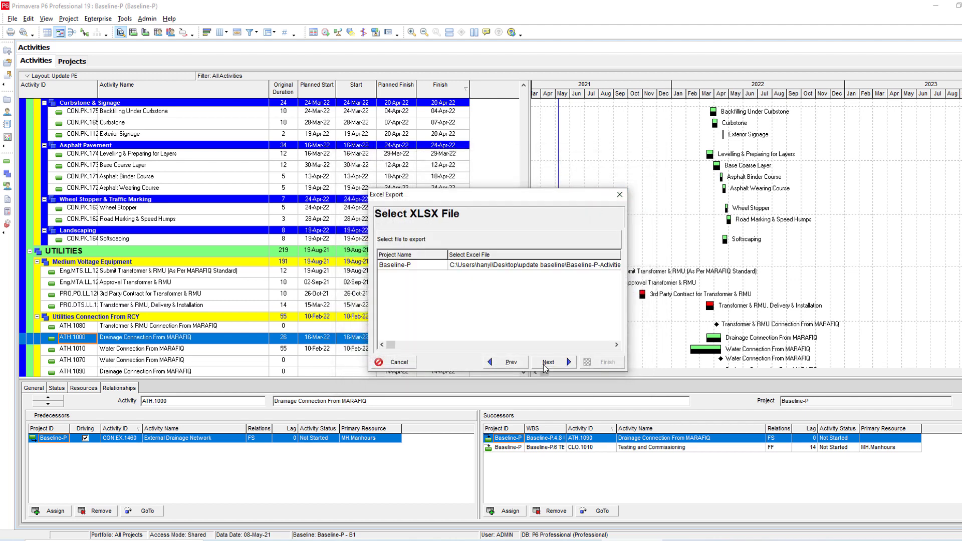
pyautogui.click(556, 362)
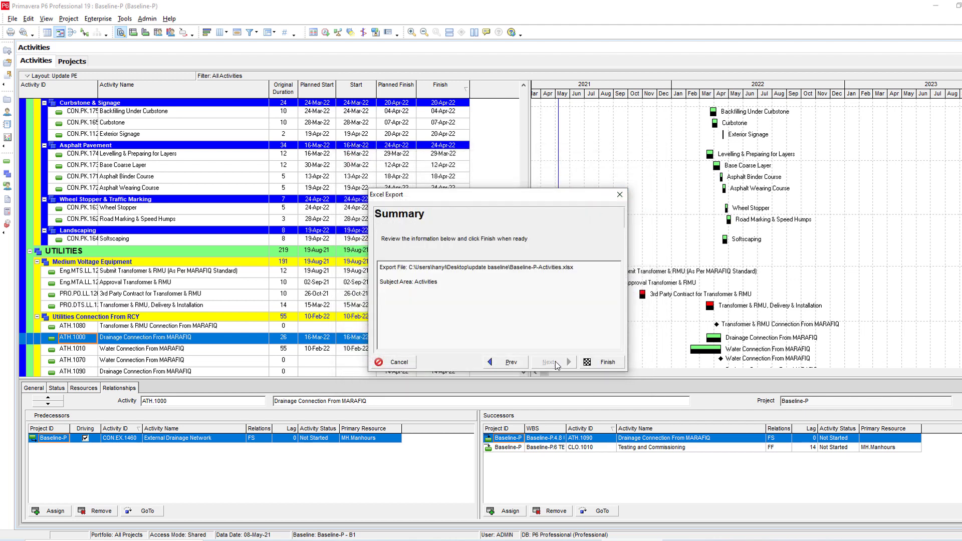
pyautogui.click(600, 362)
pyautogui.click(600, 362)
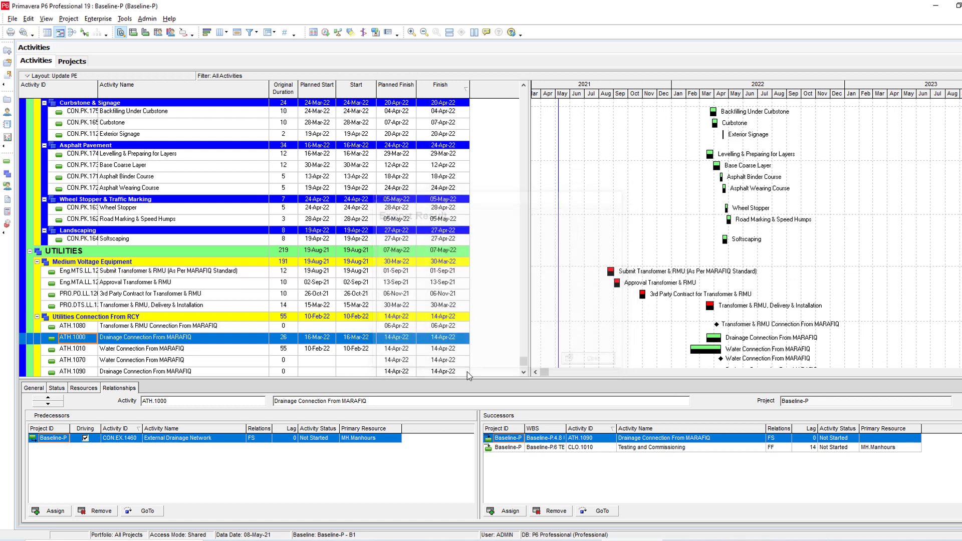
# Step: Switch to File Explorer, open the Baseline-P-Activities workbook in Excel, and autofit columns A to G
pyautogui.hotkey('alt', 'Tab')
pyautogui.click(282, 216)
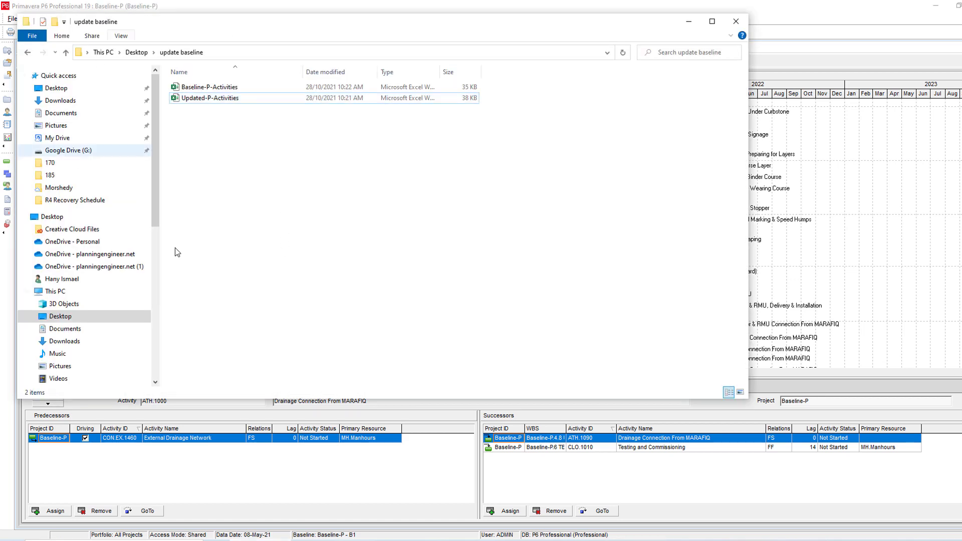
pyautogui.click(221, 94)
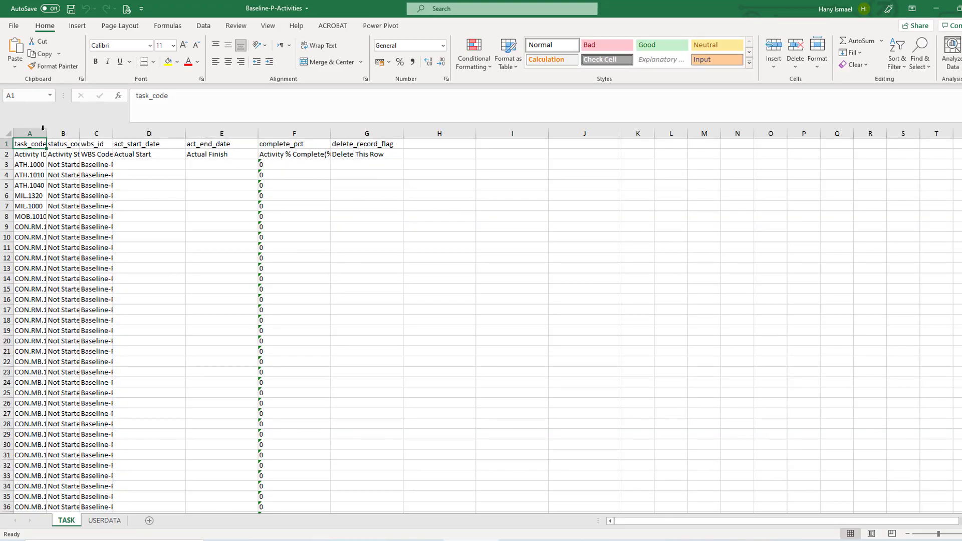
pyautogui.moveTo(42, 129); pyautogui.dragTo(405, 132)
pyautogui.doubleClick(404, 133)
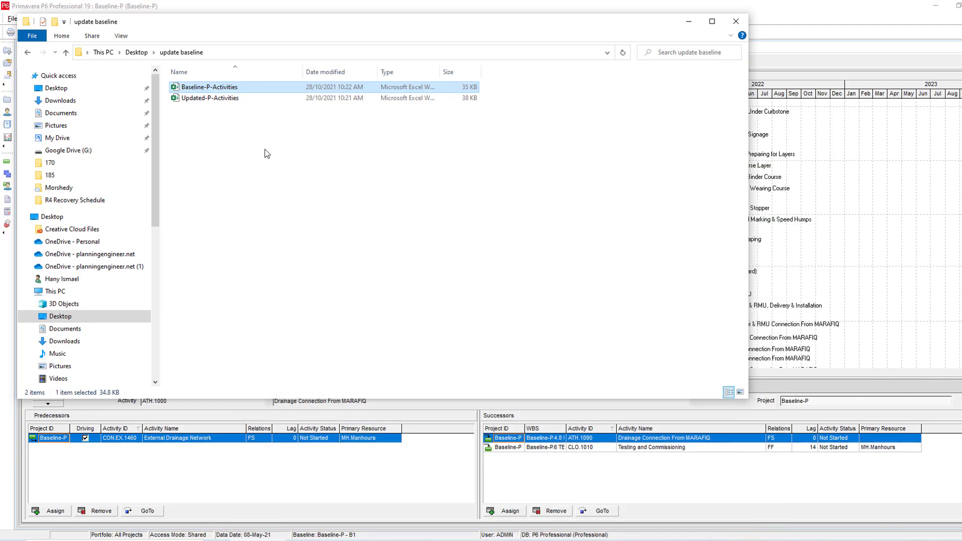
# Step: Open the Updated-P-Activities workbook from the update baseline folder and autofit columns A to G
pyautogui.doubleClick(218, 98)
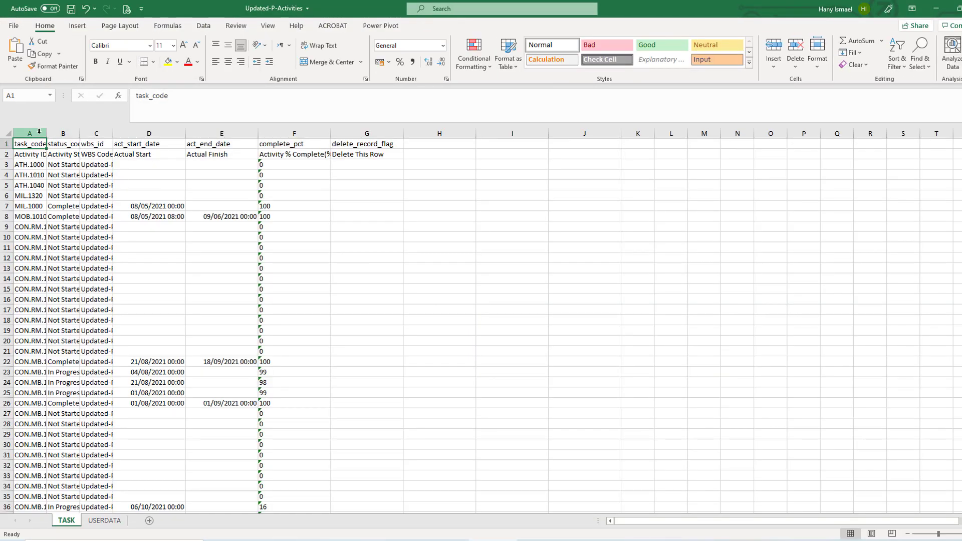
pyautogui.moveTo(38, 133); pyautogui.dragTo(404, 133)
pyautogui.doubleClick(404, 134)
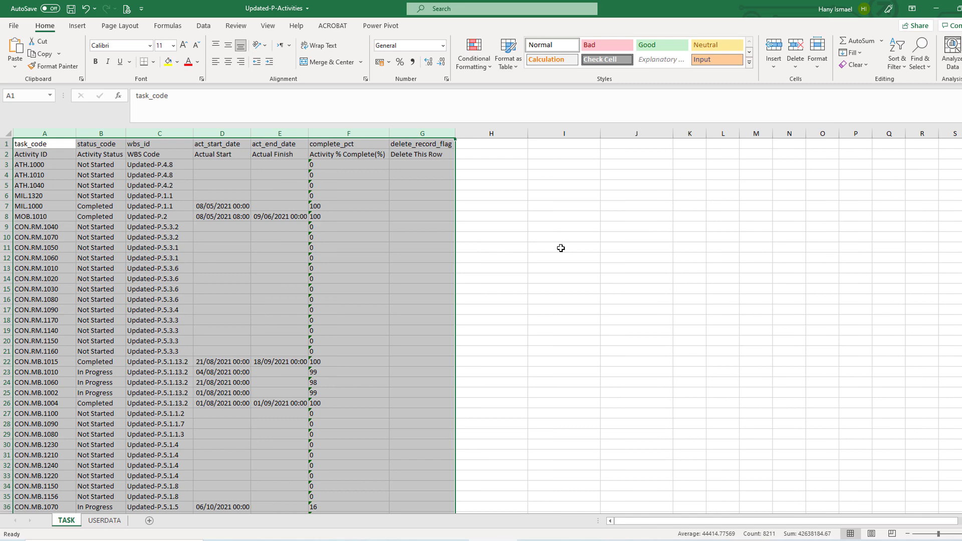
# Step: In cell B3 of Baseline-P-Activities, start a VLOOKUP of A3 against columns A to G of the Updated-P-Activities TASK sheet
pyautogui.click(446, 540)
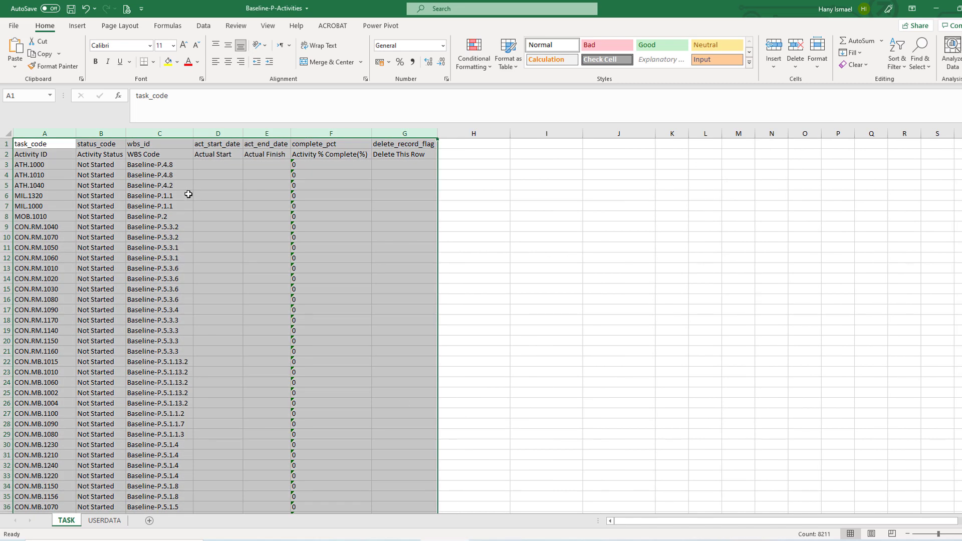
pyautogui.click(115, 194)
pyautogui.click(99, 164)
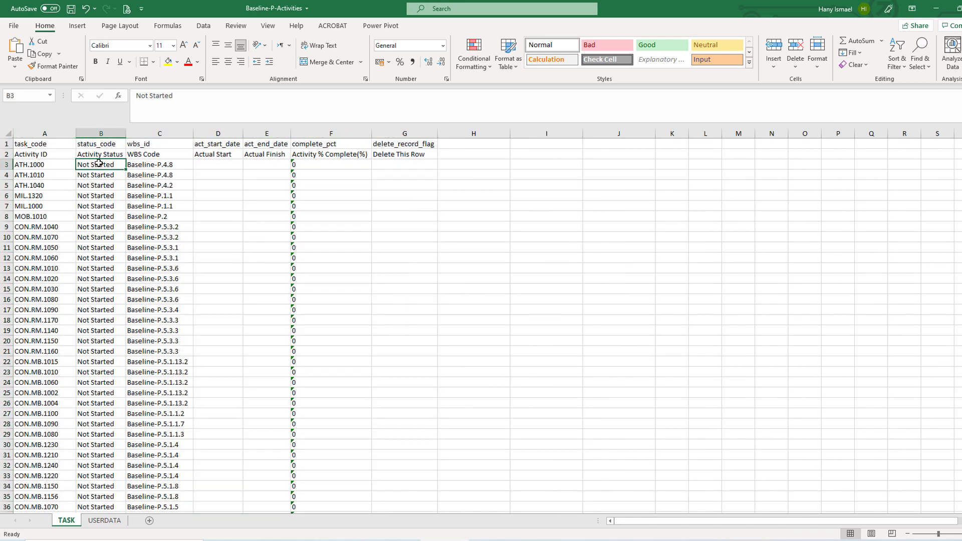
pyautogui.write('=vl')
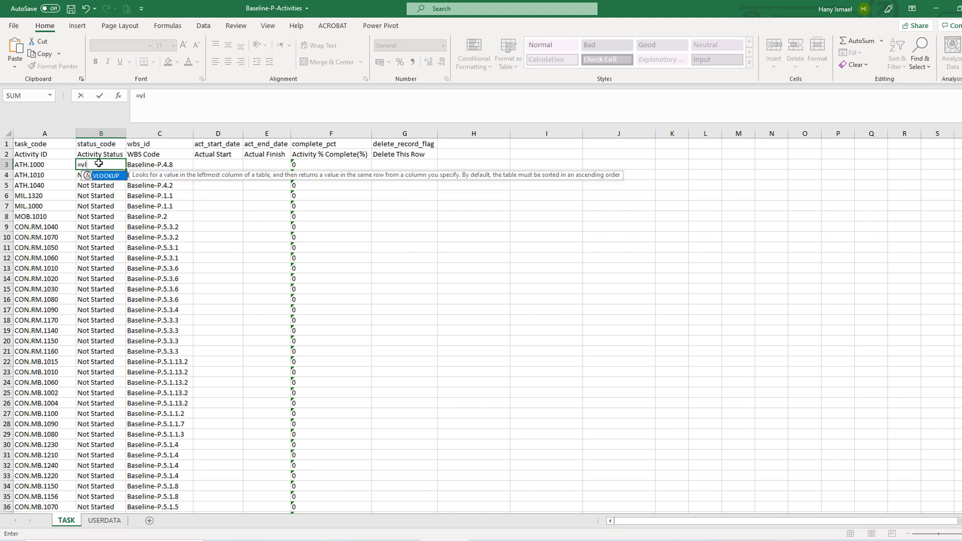
pyautogui.doubleClick(102, 177)
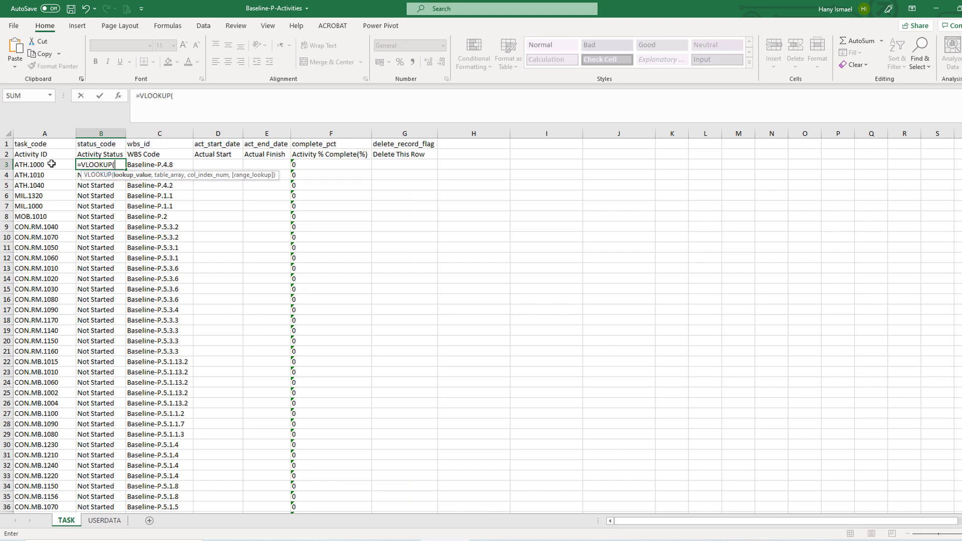
pyautogui.click(39, 167)
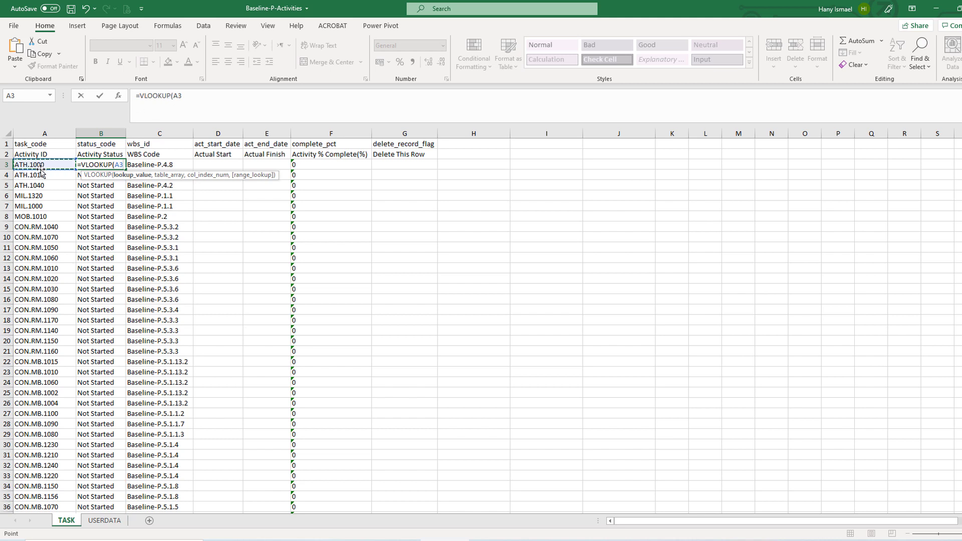
pyautogui.write(',')
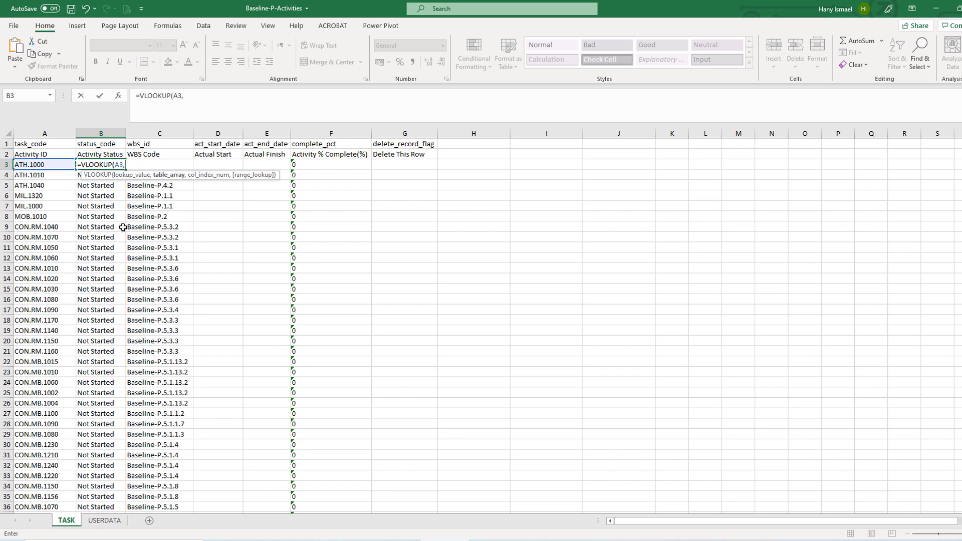
pyautogui.hotkey('ctrl', 'Tab')
pyautogui.moveTo(45, 133); pyautogui.dragTo(399, 143)
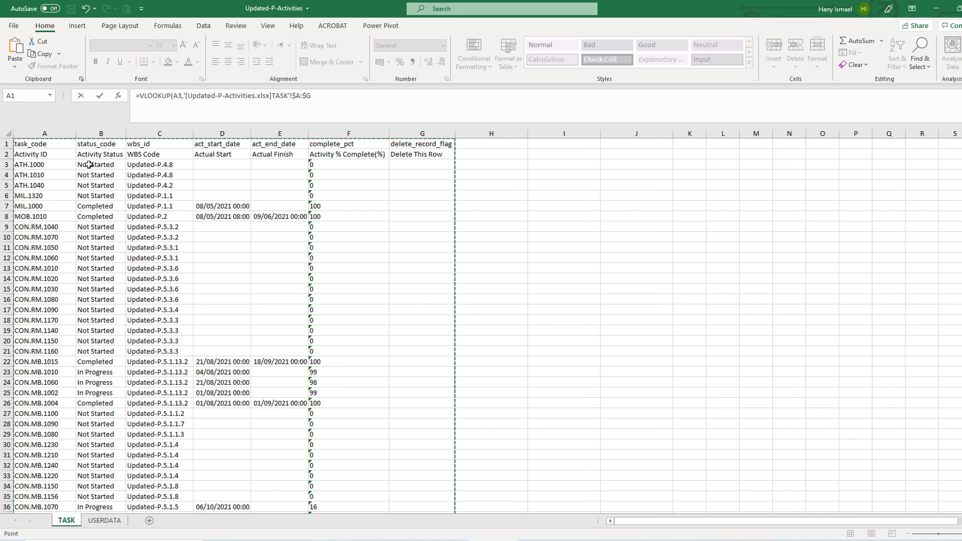
# Step: Complete the VLOOKUP formula with column index 2 and an exact match (FALSE), and enter it
pyautogui.click(324, 97)
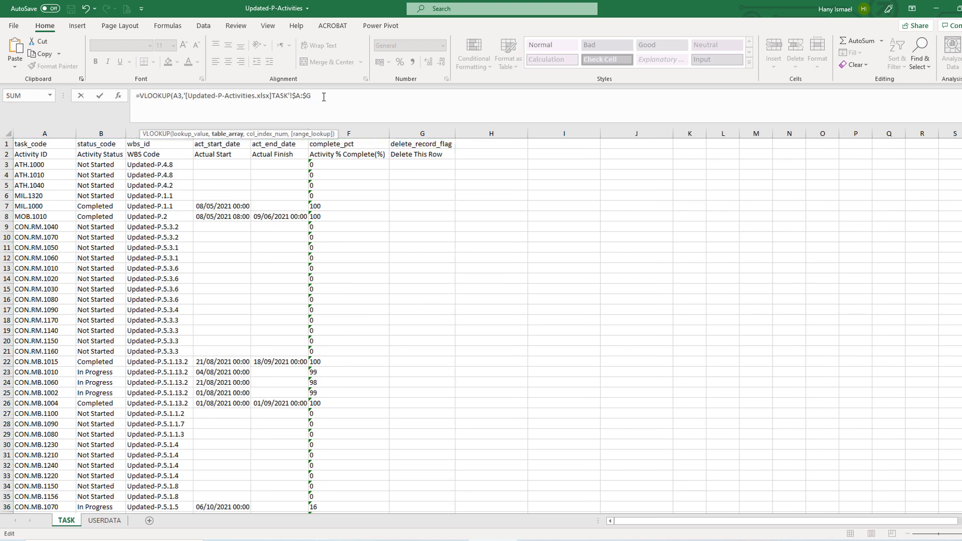
pyautogui.write(',')
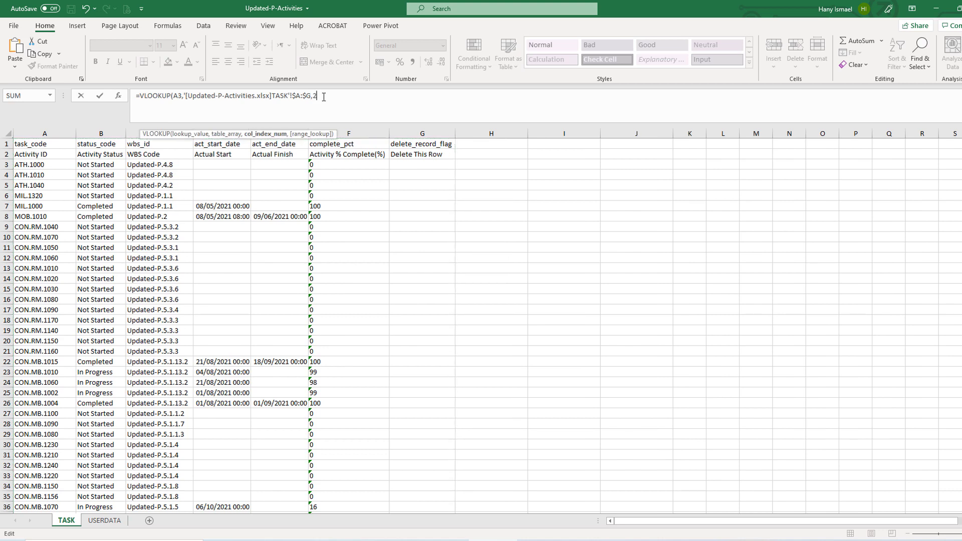
pyautogui.write('2,')
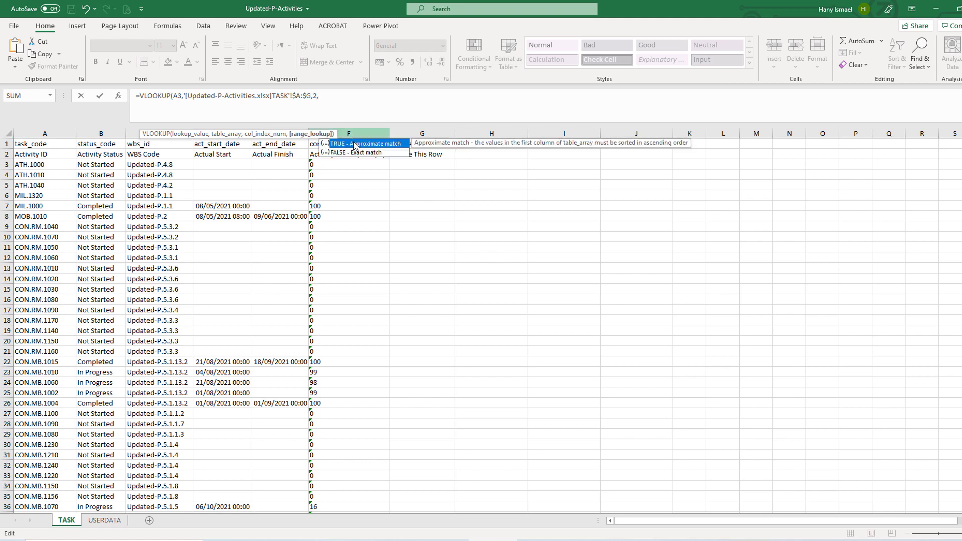
pyautogui.doubleClick(359, 154)
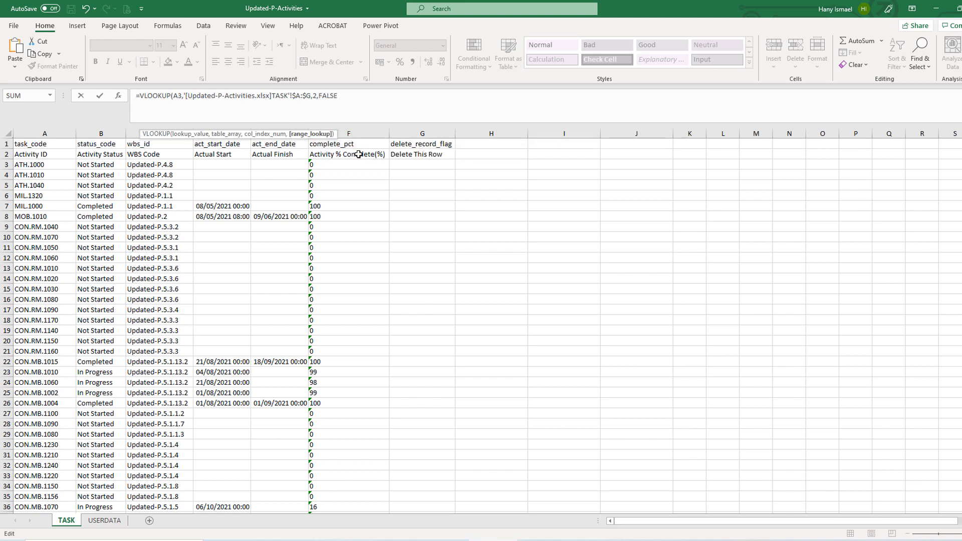
pyautogui.write(')')
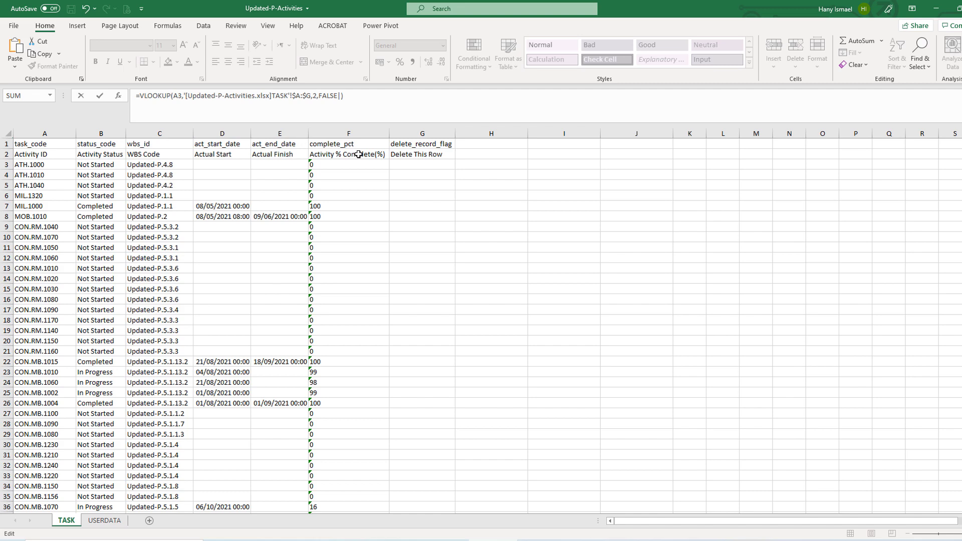
pyautogui.press('BackSpace')
pyautogui.write(')')
pyautogui.press('Return')
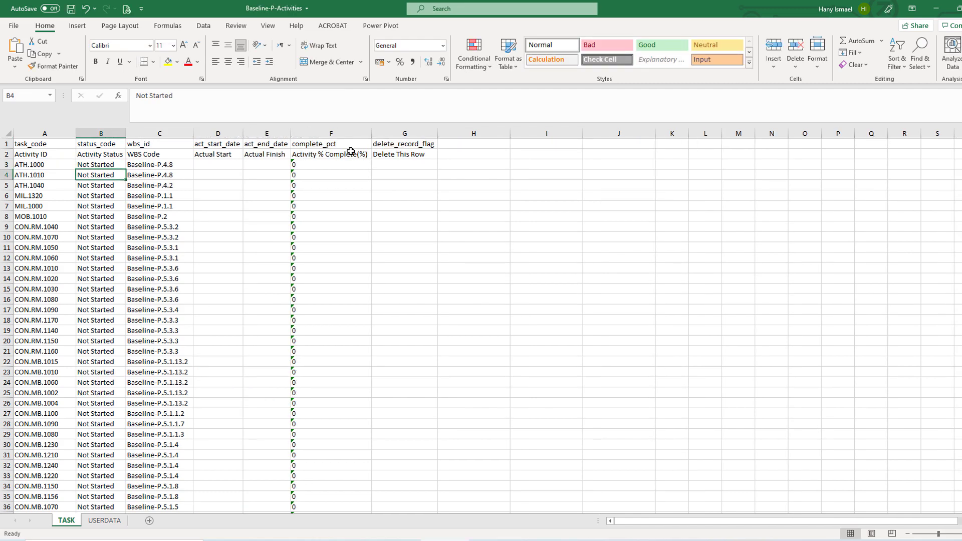
# Step: Fill the B3 VLOOKUP formula down the whole Activity Status column and check the filled rows
pyautogui.click(97, 166)
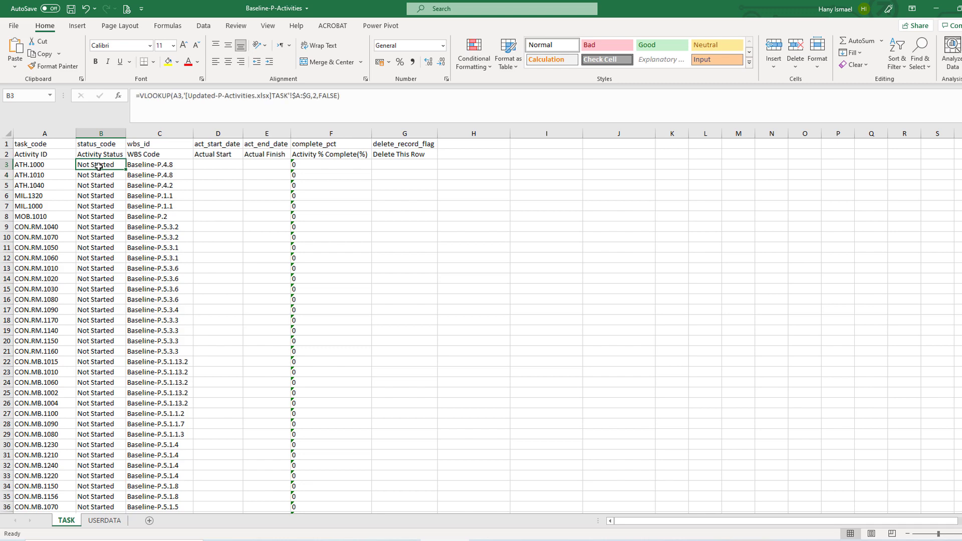
pyautogui.doubleClick(127, 170)
pyautogui.scroll(-20, 120, 288)
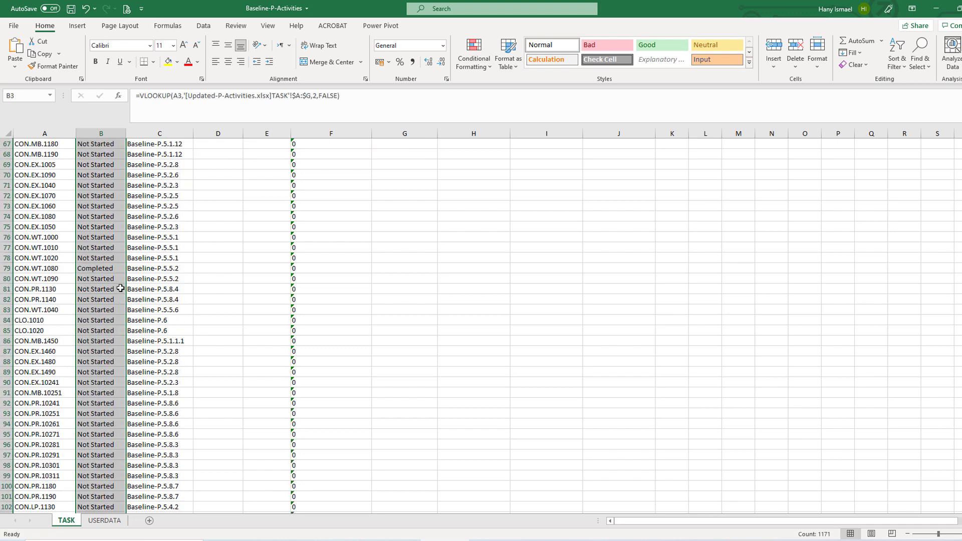
pyautogui.scroll(-20, 121, 288)
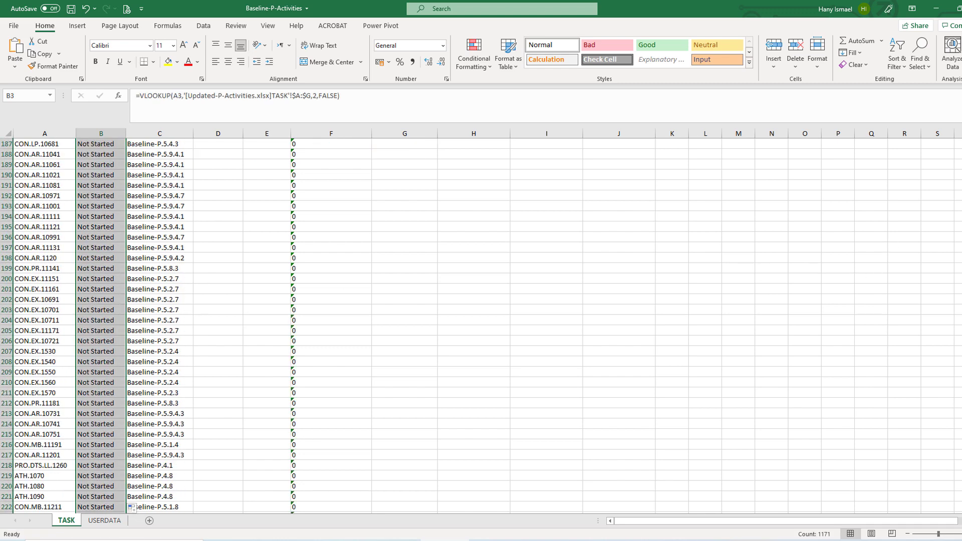
pyautogui.moveTo(960, 200); pyautogui.dragTo(960, 143)
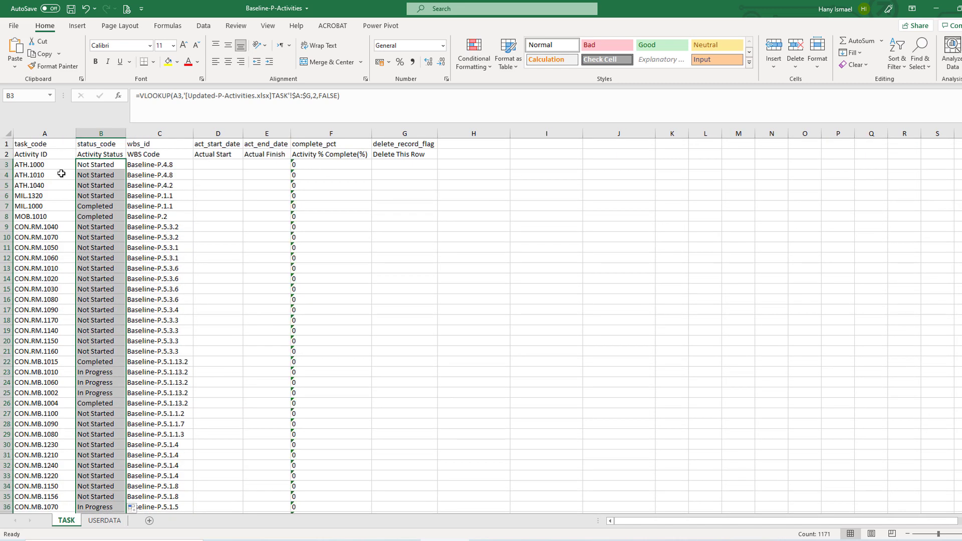
# Step: Copy the VLOOKUP formula from B3 into D3 with column index 4 and fill it down the Actual Start column
pyautogui.click(99, 163)
pyautogui.moveTo(342, 96); pyautogui.dragTo(84, 98)
pyautogui.hotkey('ctrl', 'c')
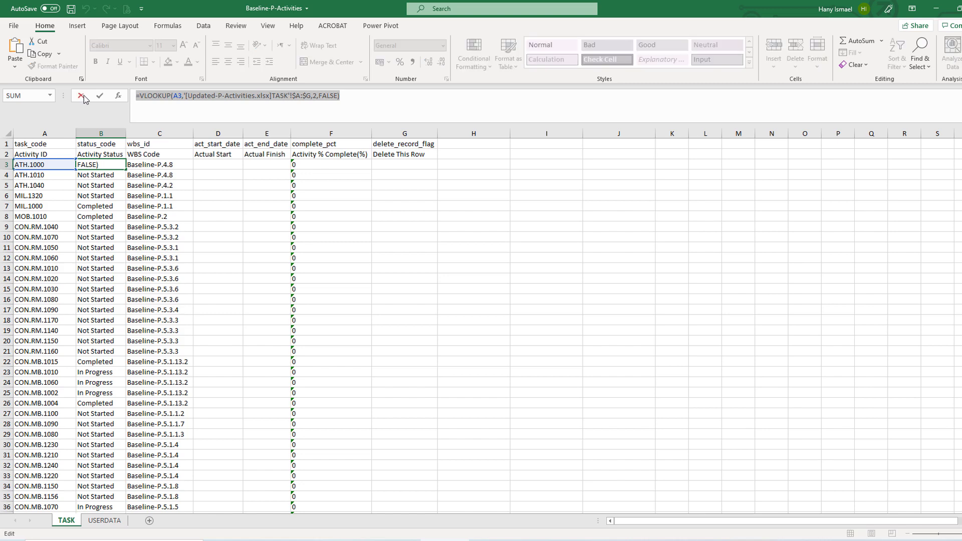
pyautogui.click(84, 98)
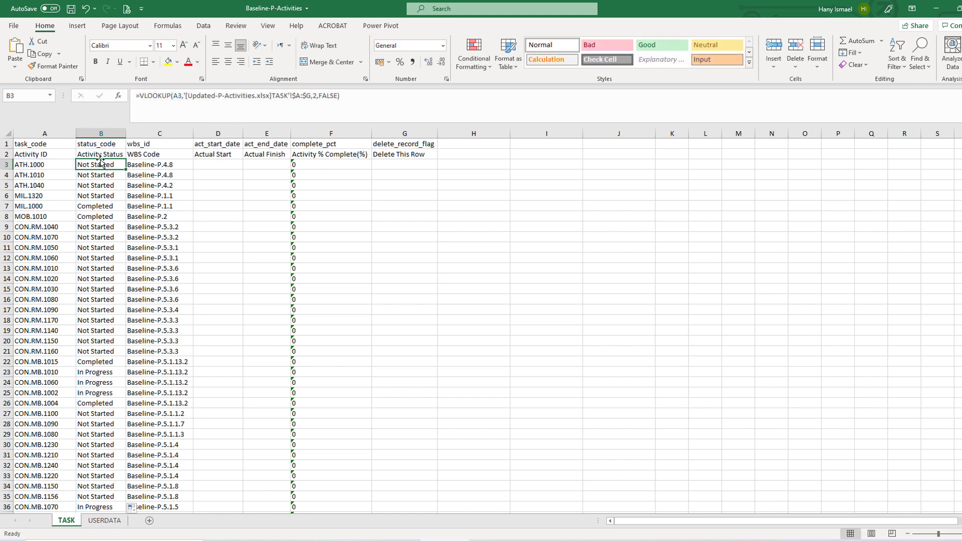
pyautogui.click(217, 165)
pyautogui.click(192, 107)
pyautogui.hotkey('ctrl', 'v')
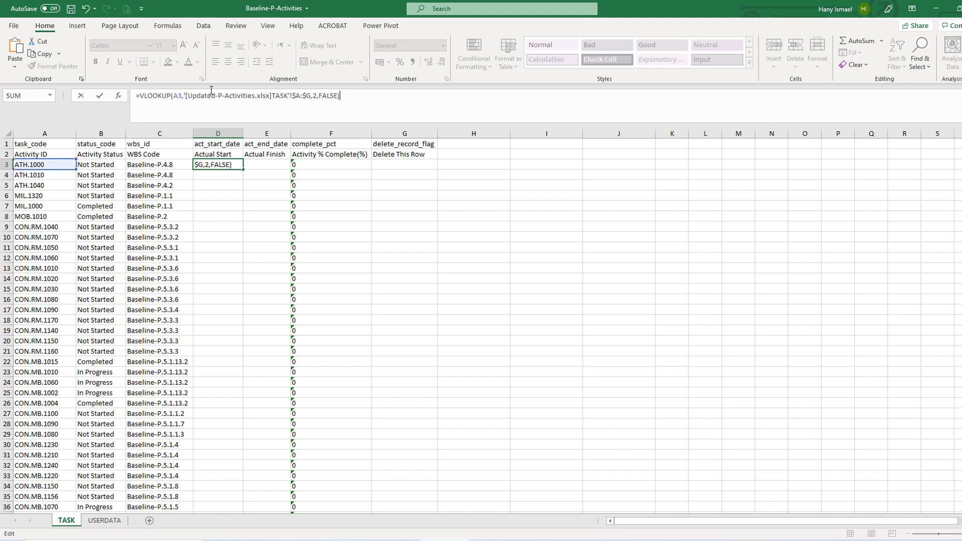
pyautogui.write('1')
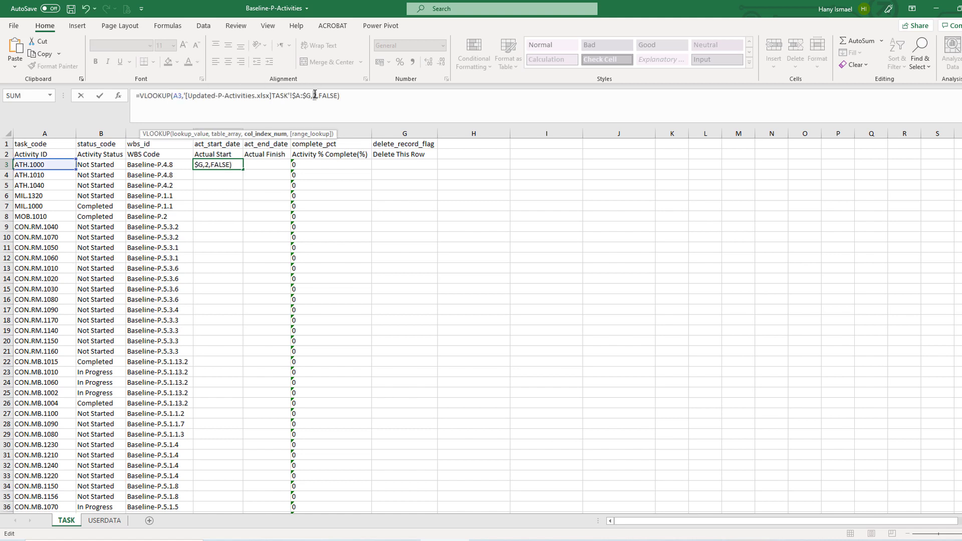
pyautogui.press('Return')
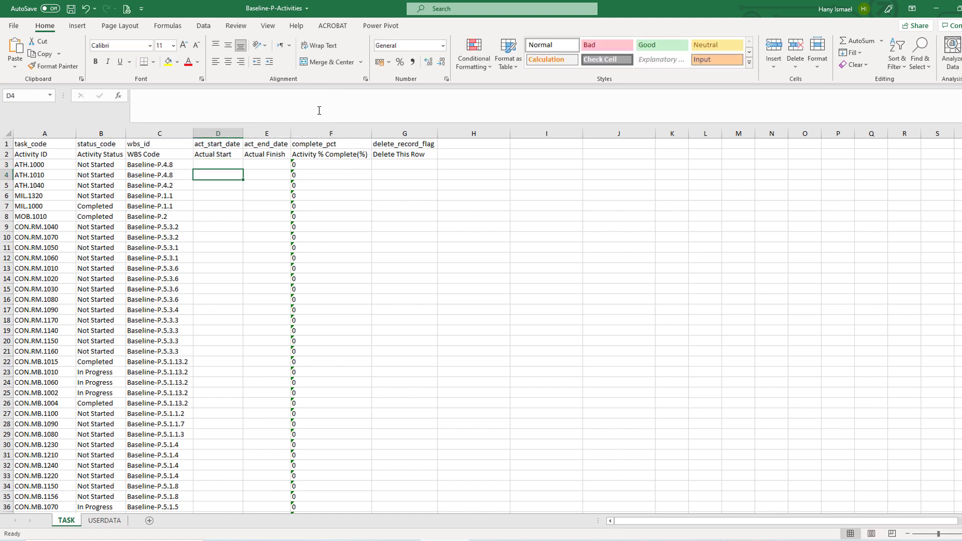
pyautogui.click(240, 166)
pyautogui.doubleClick(244, 170)
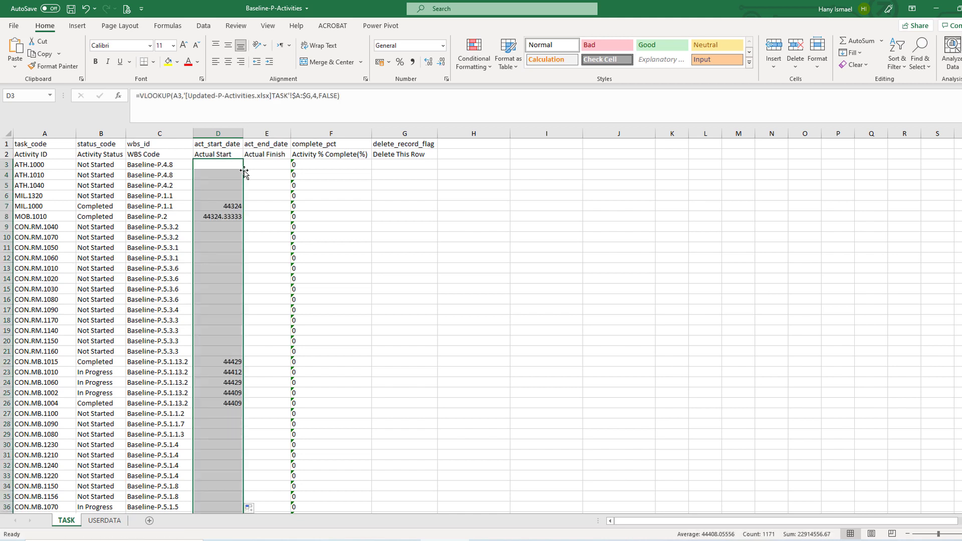
# Step: Format the Actual Start column as dates with the English (United States) locale and 14-Mar-12 type, and save the workbook
pyautogui.rightClick(221, 164)
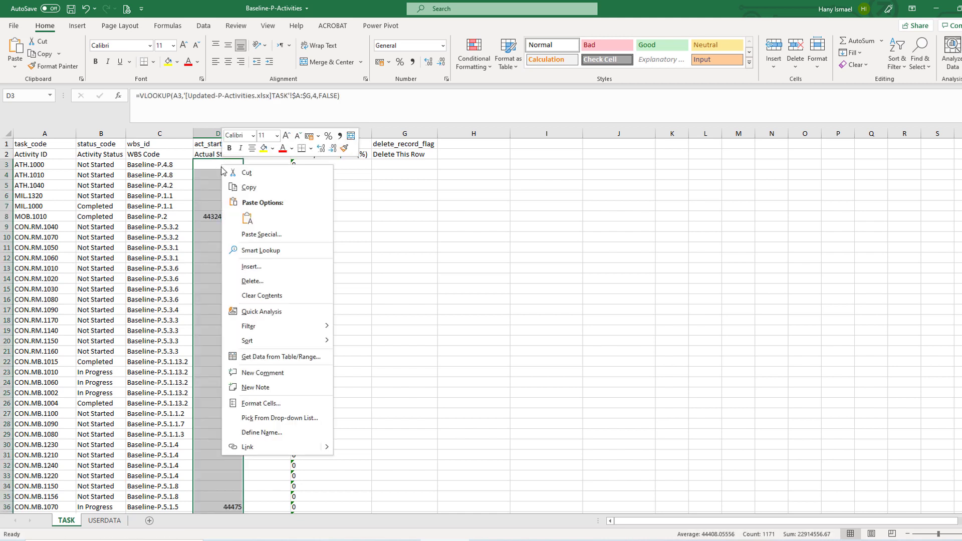
pyautogui.click(289, 401)
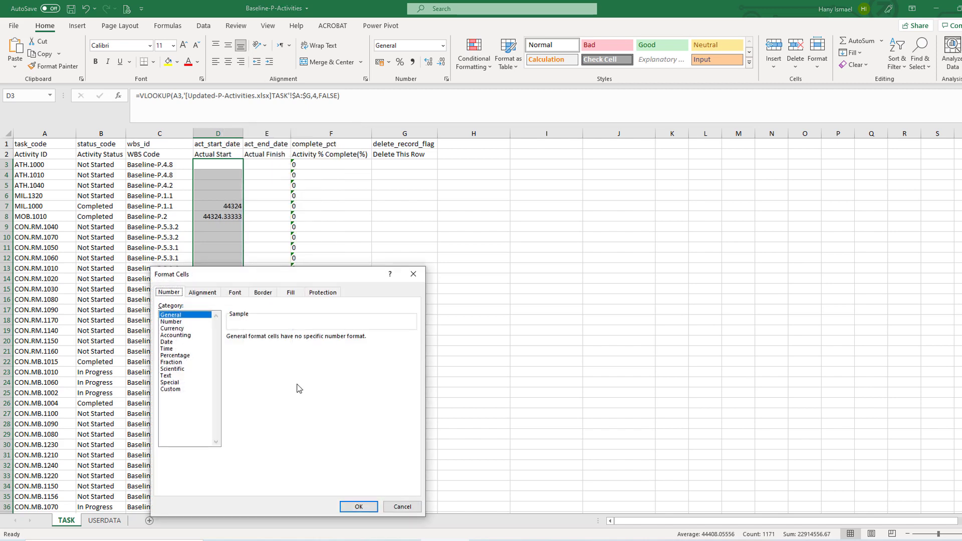
pyautogui.click(186, 342)
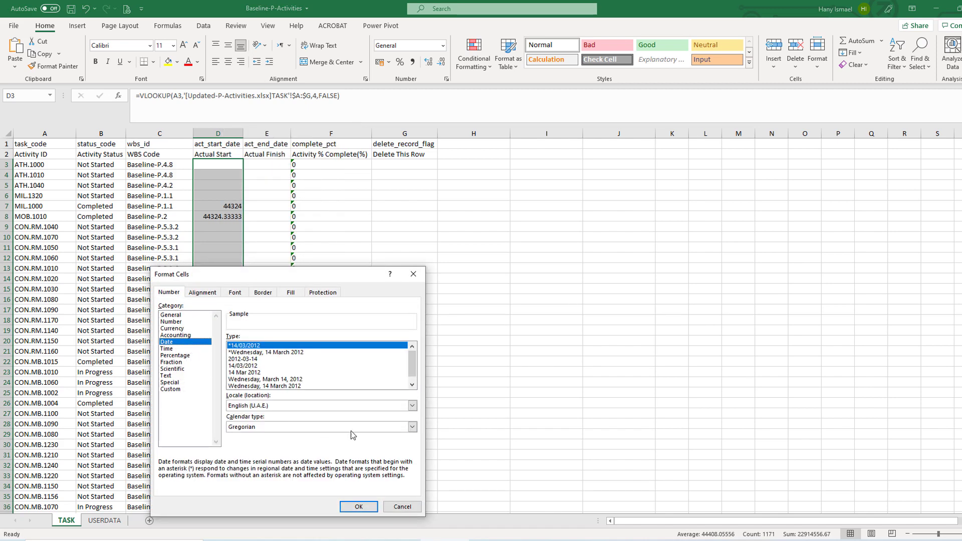
pyautogui.click(357, 408)
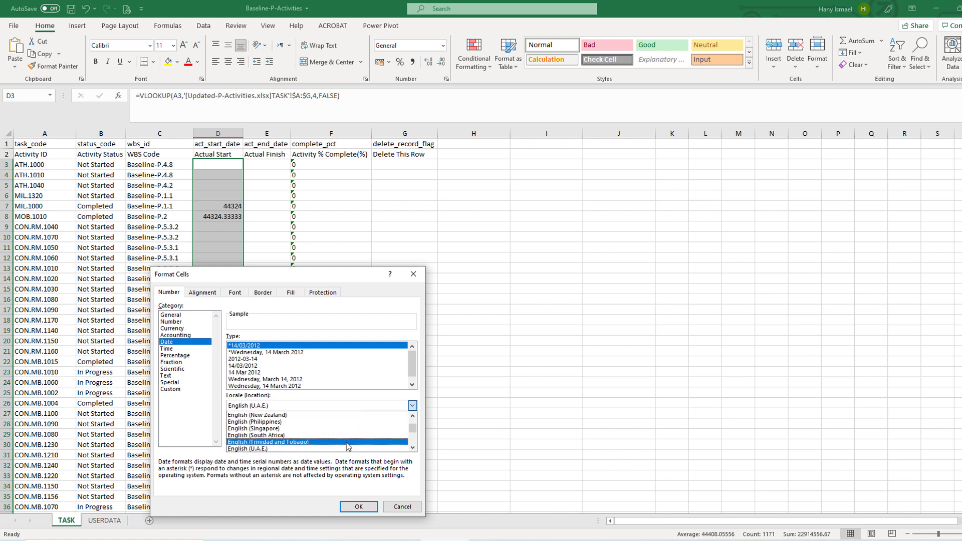
pyautogui.scroll(-1, 346, 443)
pyautogui.scroll(-1, 347, 444)
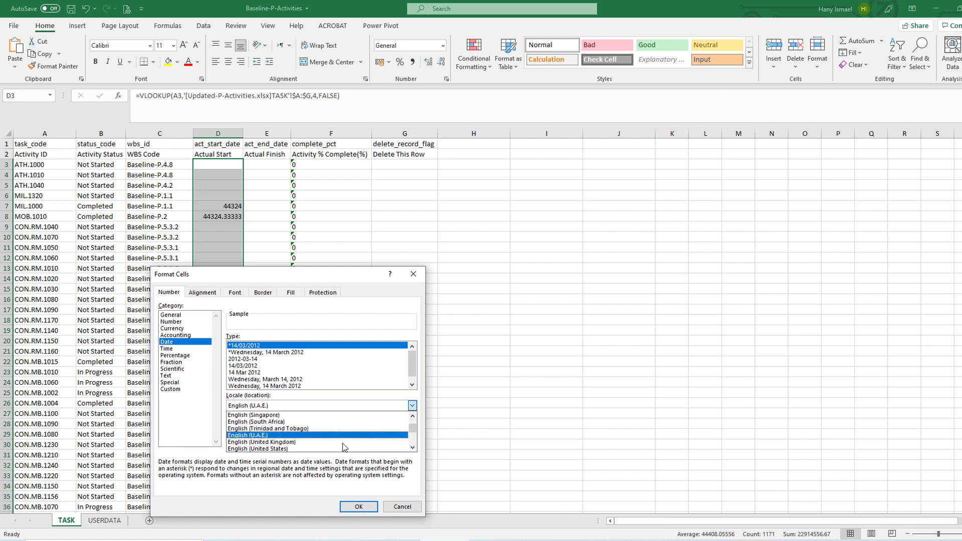
pyautogui.click(345, 446)
pyautogui.click(255, 380)
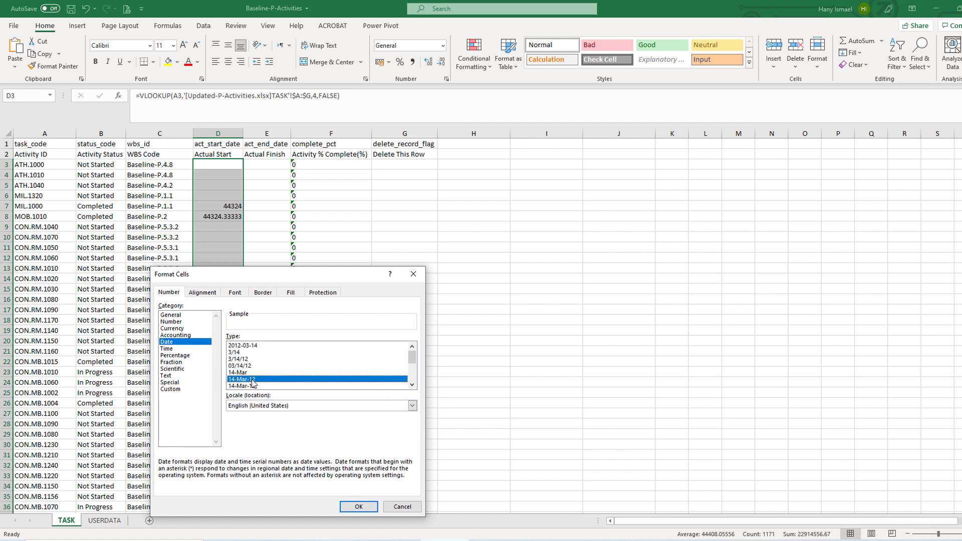
pyautogui.click(359, 507)
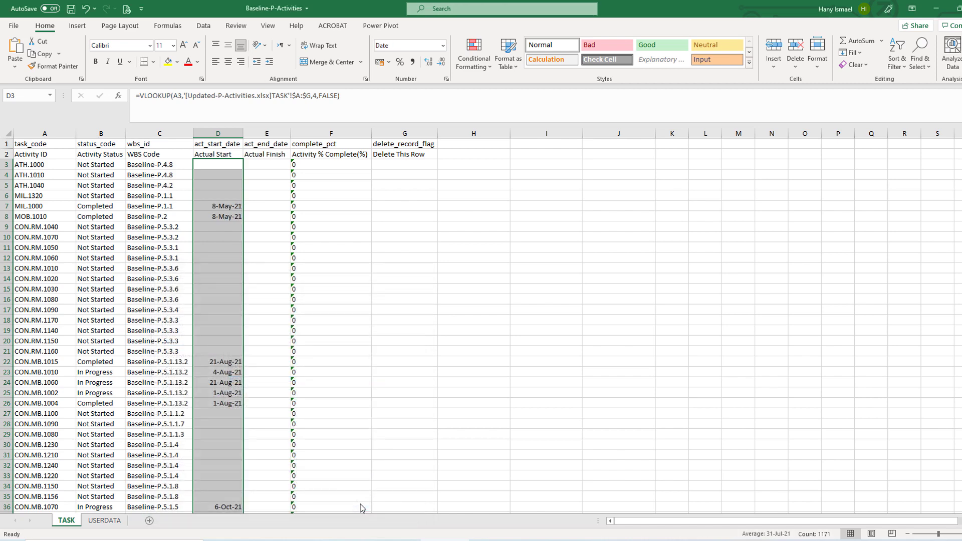
pyautogui.click(72, 10)
# Step: Enter the same VLOOKUP formula in E3 with column index 5 and fill it down the Actual Finish column
pyautogui.click(268, 164)
pyautogui.click(208, 105)
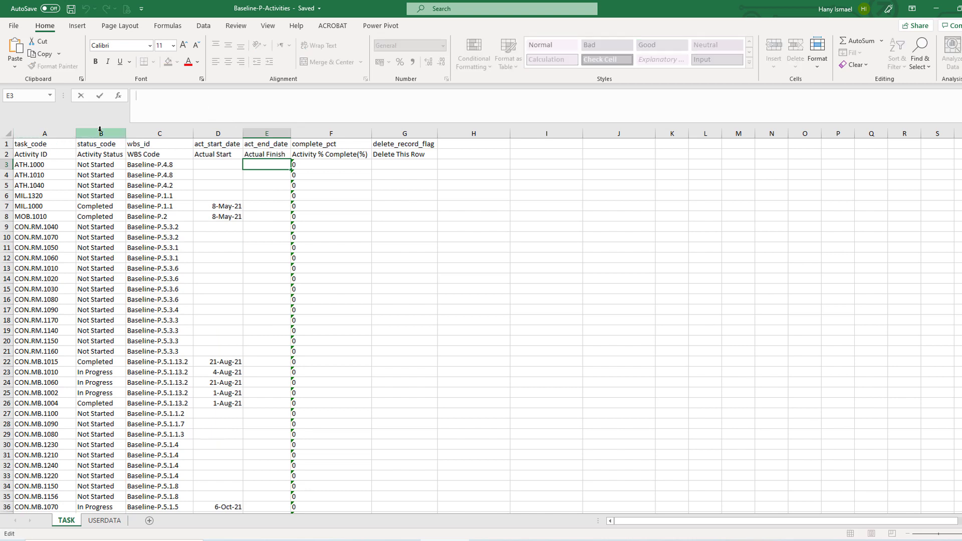
pyautogui.click(242, 101)
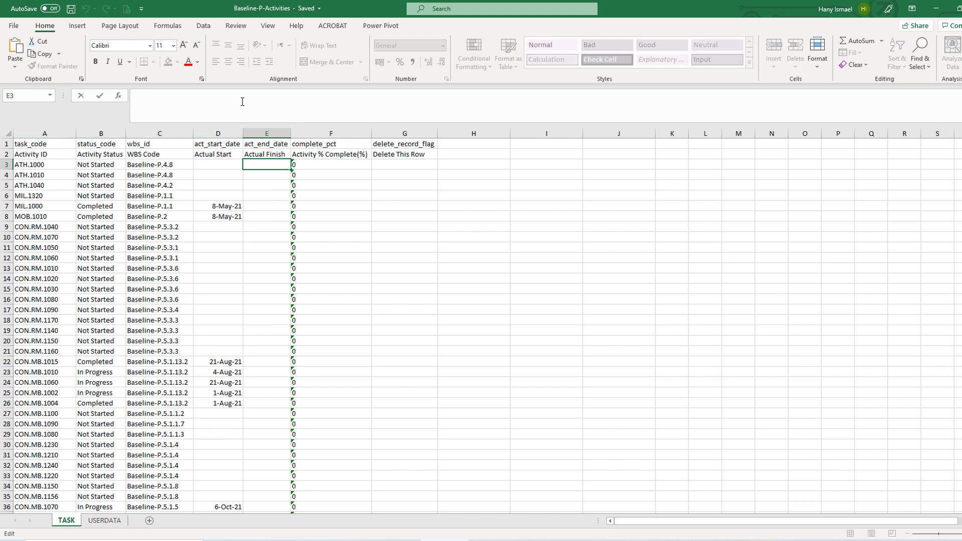
pyautogui.write("=VLOOKUP(A3,'[Updated-P-Activities.xlsx]TASK'!$A:$G,2,FALSE)")
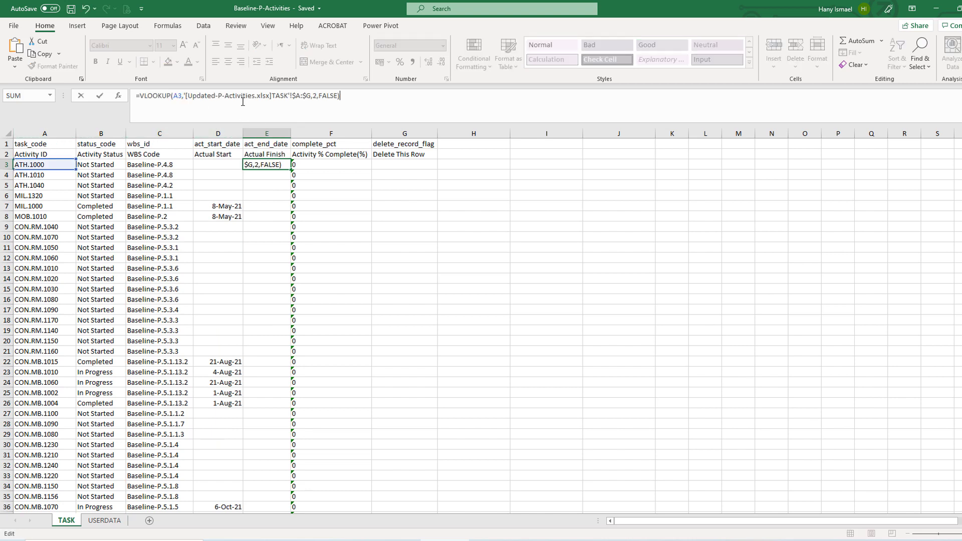
pyautogui.click(315, 95)
pyautogui.press('Return')
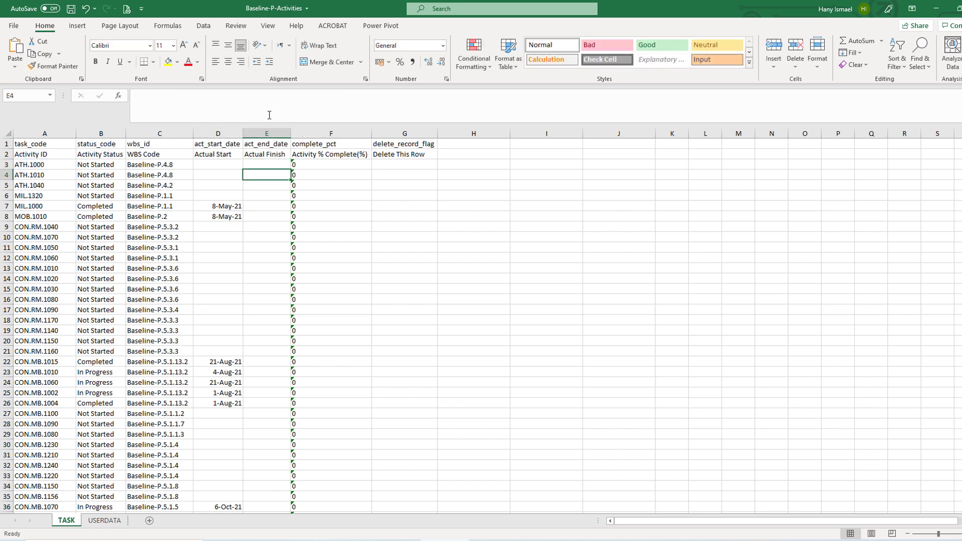
pyautogui.click(273, 166)
pyautogui.doubleClick(291, 171)
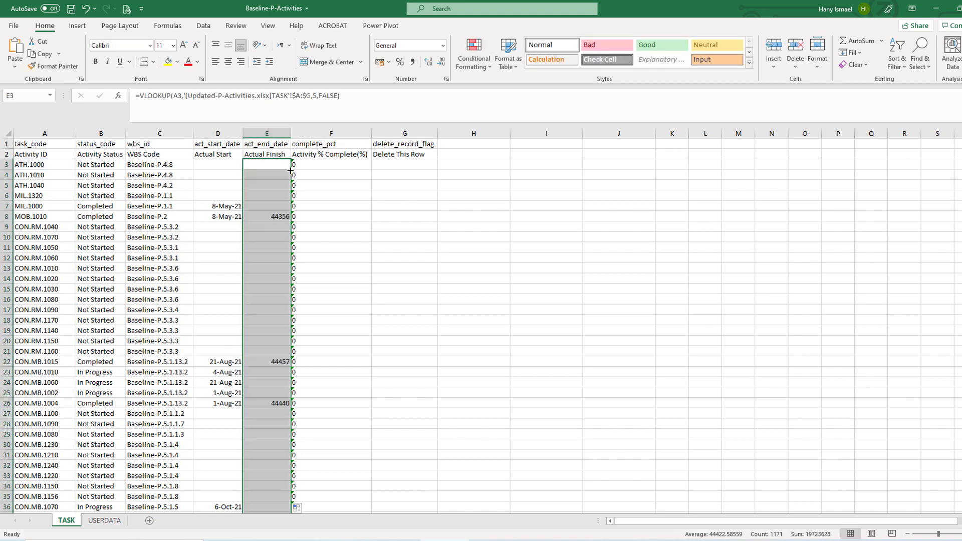
# Step: Format the filled Actual Finish cells as dates with the 14-Mar-12 type
pyautogui.rightClick(273, 166)
pyautogui.click(331, 408)
pyautogui.click(209, 350)
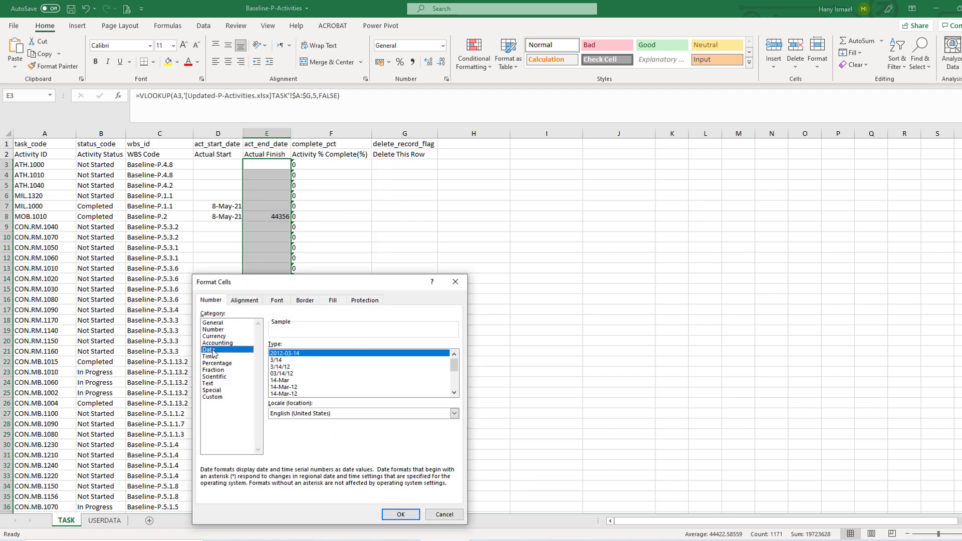
pyautogui.click(304, 387)
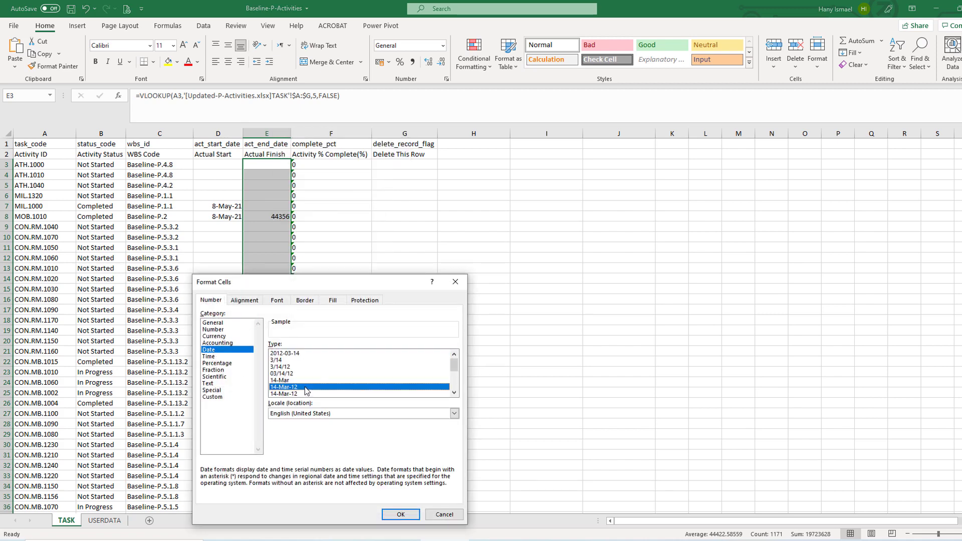
pyautogui.click(401, 515)
# Step: Replace the content of F3 with the VLOOKUP formula on Updated-P-Activities, using column index 6
pyautogui.click(326, 164)
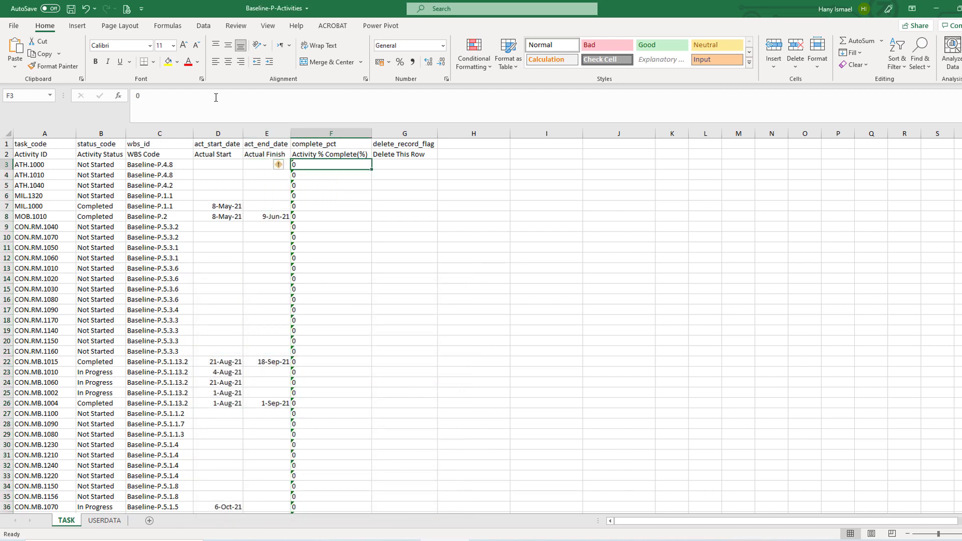
pyautogui.write("=VLOOKUP(A3,'[Updated-P-Activities.xlsx]TASK'!$A:$G,2,FALSE)")
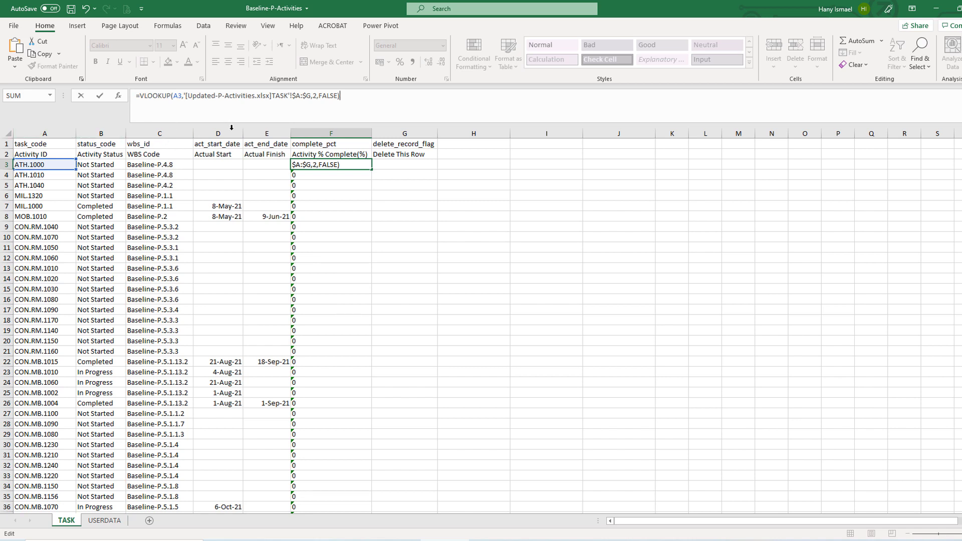
pyautogui.click(314, 103)
pyautogui.doubleClick(315, 95)
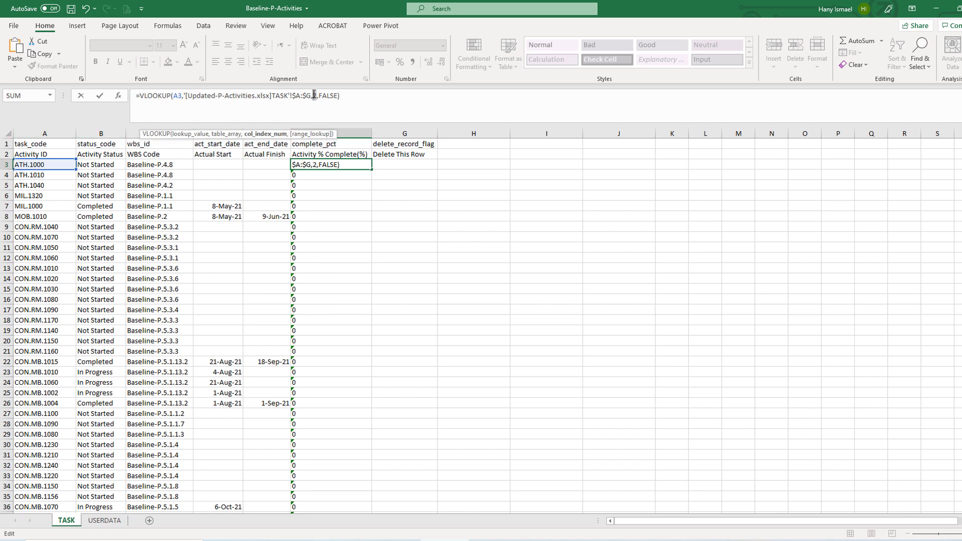
pyautogui.write('6')
pyautogui.press('Return')
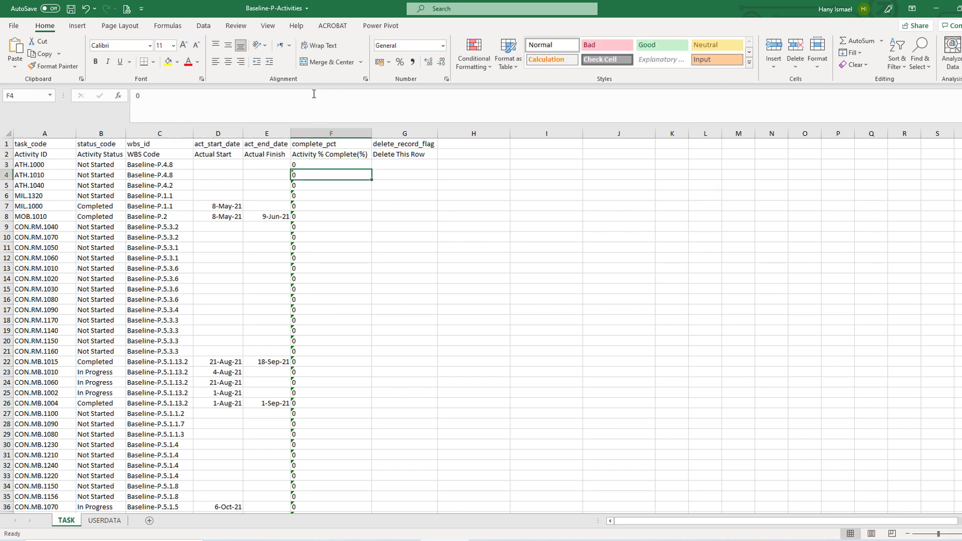
# Step: Fill the F3 VLOOKUP formula down the Activity % Complete column and save the workbook
pyautogui.click(365, 165)
pyautogui.moveTo(372, 169); pyautogui.dragTo(373, 170)
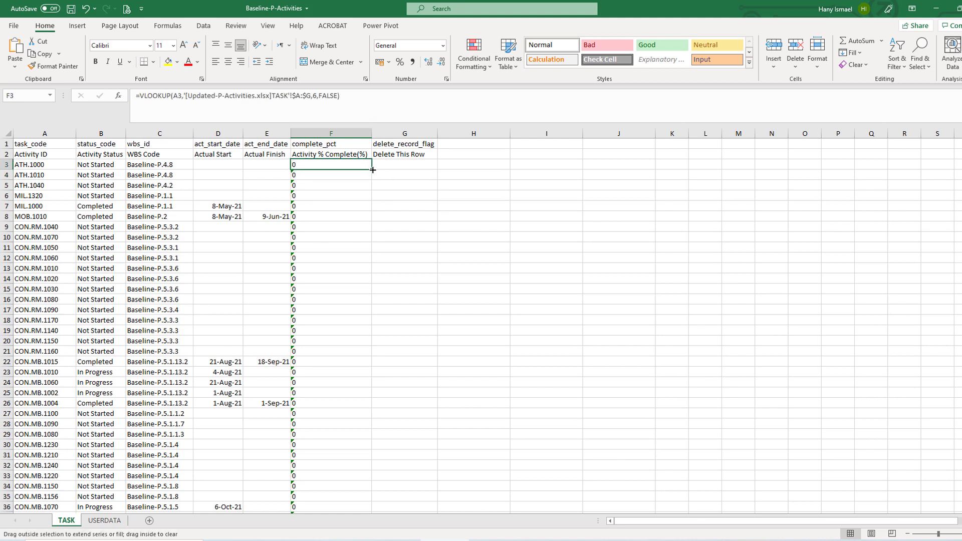
pyautogui.doubleClick(372, 170)
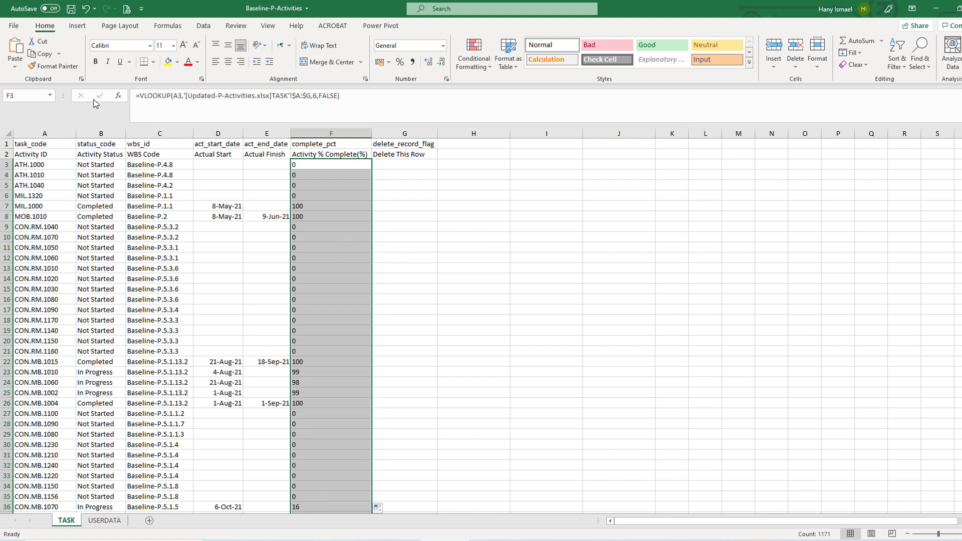
pyautogui.click(321, 208)
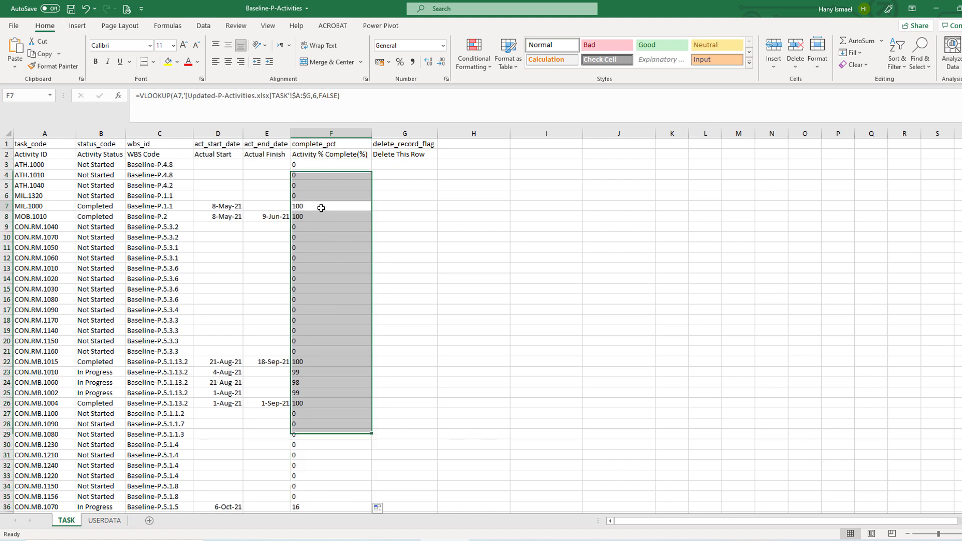
pyautogui.click(70, 9)
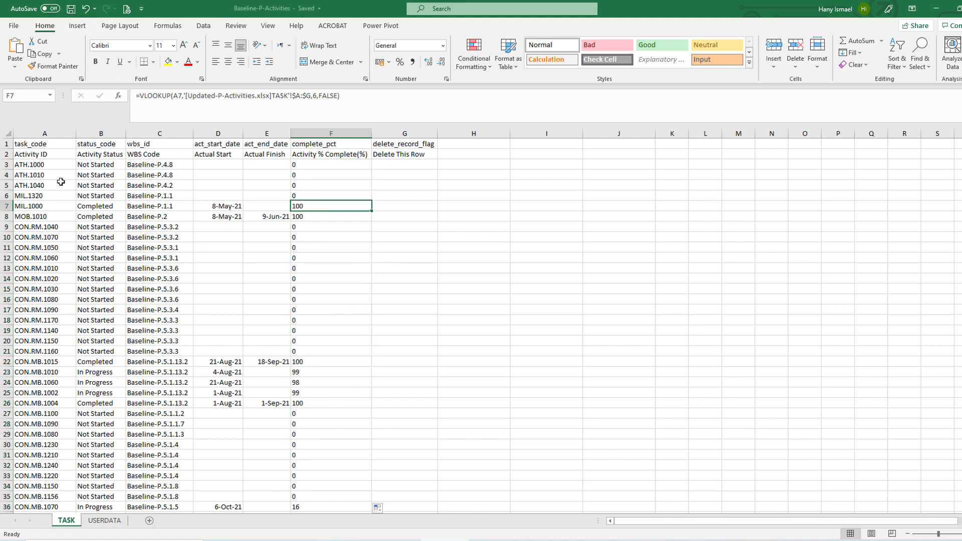
# Step: Replace the formulas in all activity rows, A3 through column G down to row 1173, with their values and save the workbook
pyautogui.moveTo(33, 165); pyautogui.dragTo(404, 236)
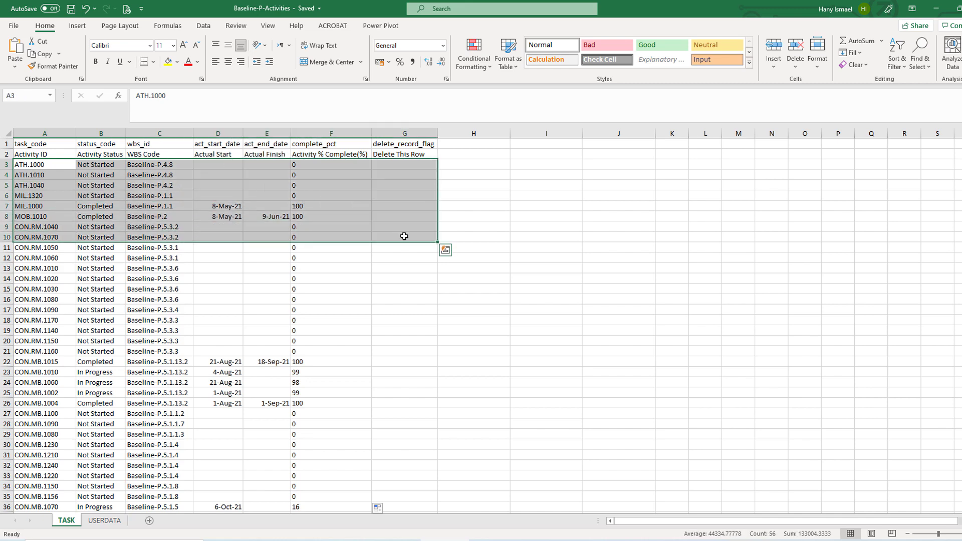
pyautogui.hotkey('ctrl', 'shift', 'Down')
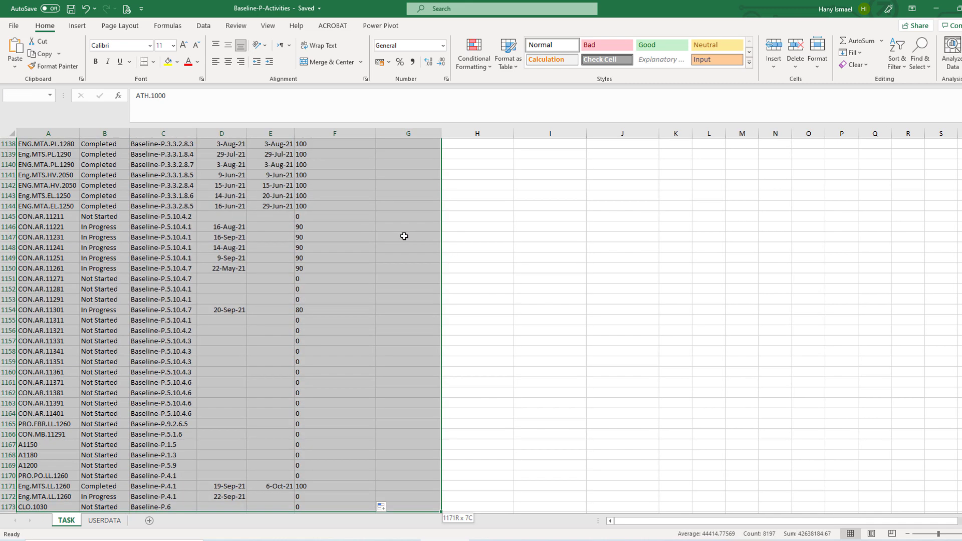
pyautogui.scroll(-2, 306, 290)
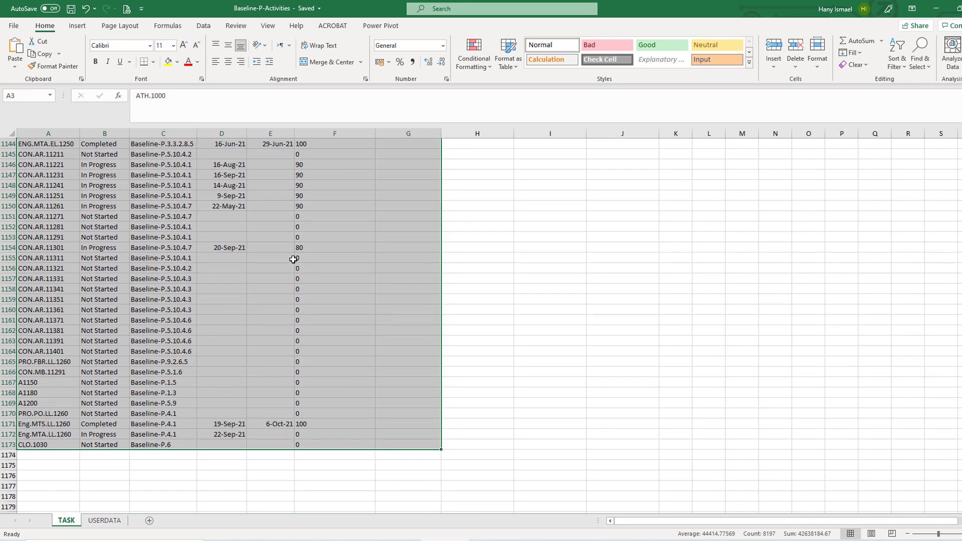
pyautogui.rightClick(296, 246)
pyautogui.click(343, 273)
pyautogui.rightClick(322, 242)
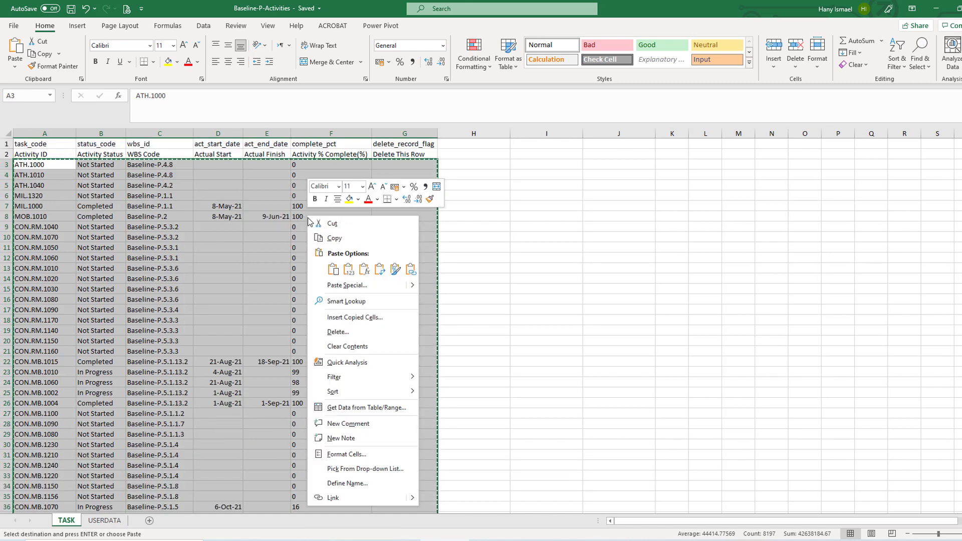
pyautogui.click(347, 268)
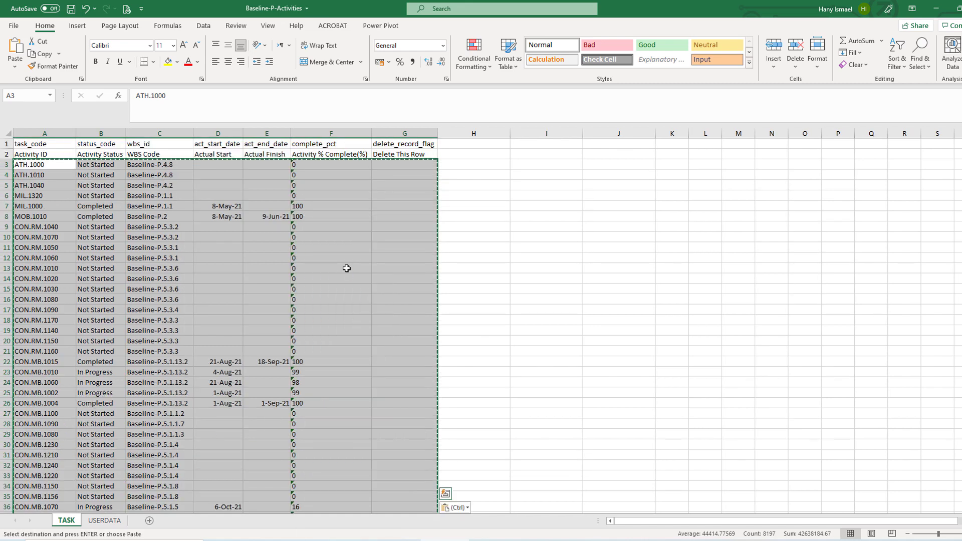
pyautogui.click(71, 9)
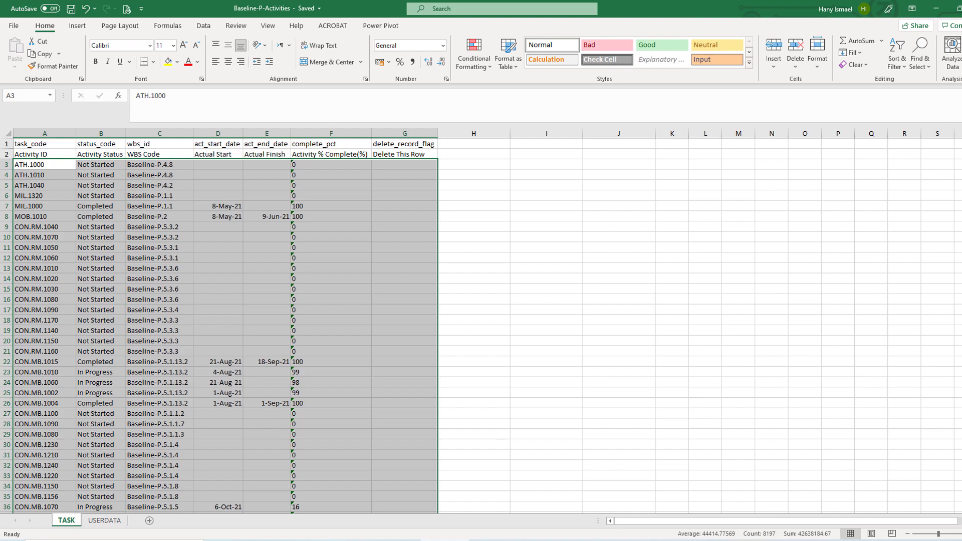
# Step: Switch to Primavera P6 and open the Baseline-P project from the enterprise projects list
pyautogui.hotkey('alt', 'Tab')
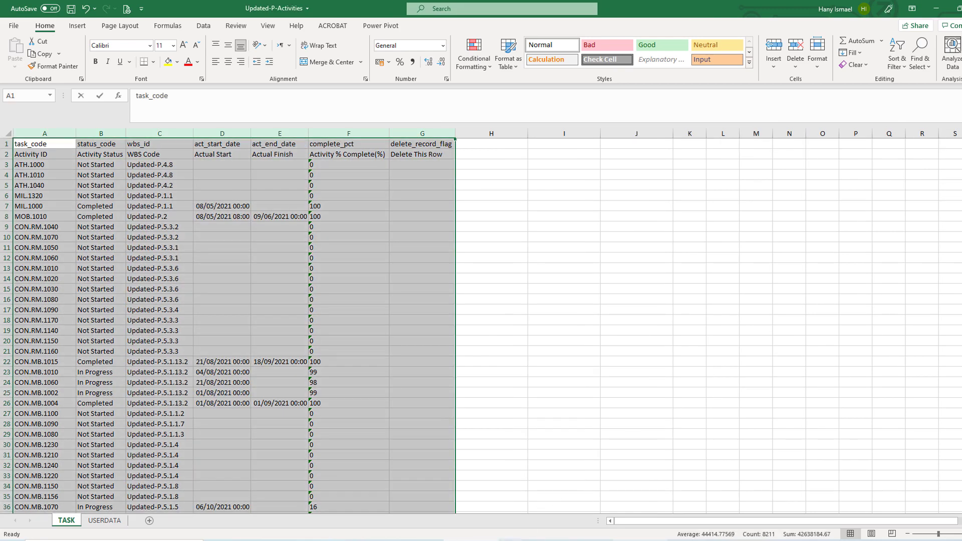
pyautogui.hotkey('alt', 'Tab')
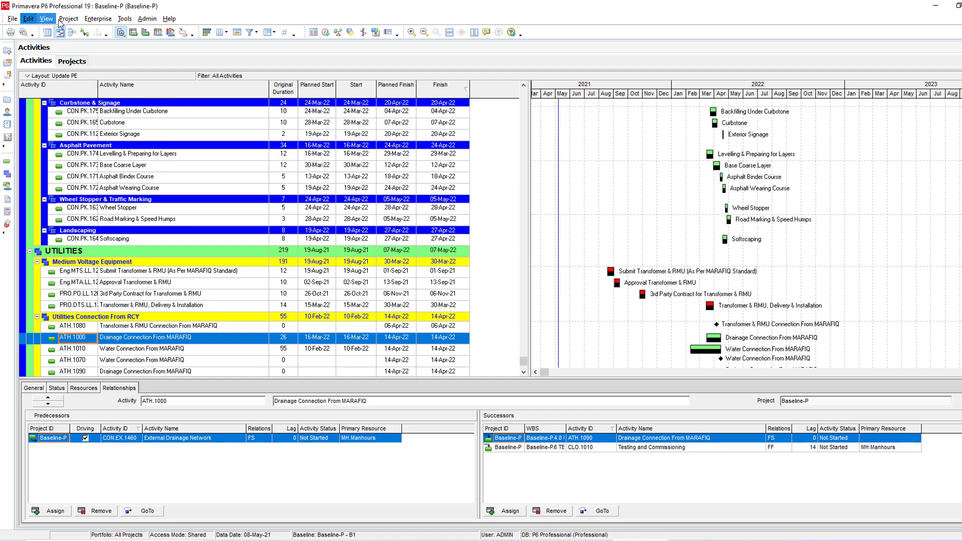
pyautogui.click(98, 18)
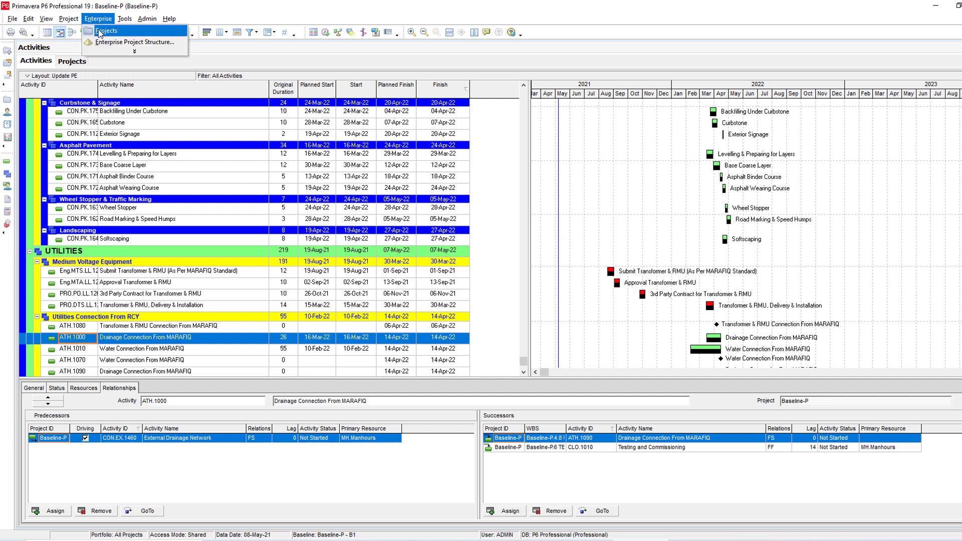
pyautogui.click(102, 31)
pyautogui.click(165, 200)
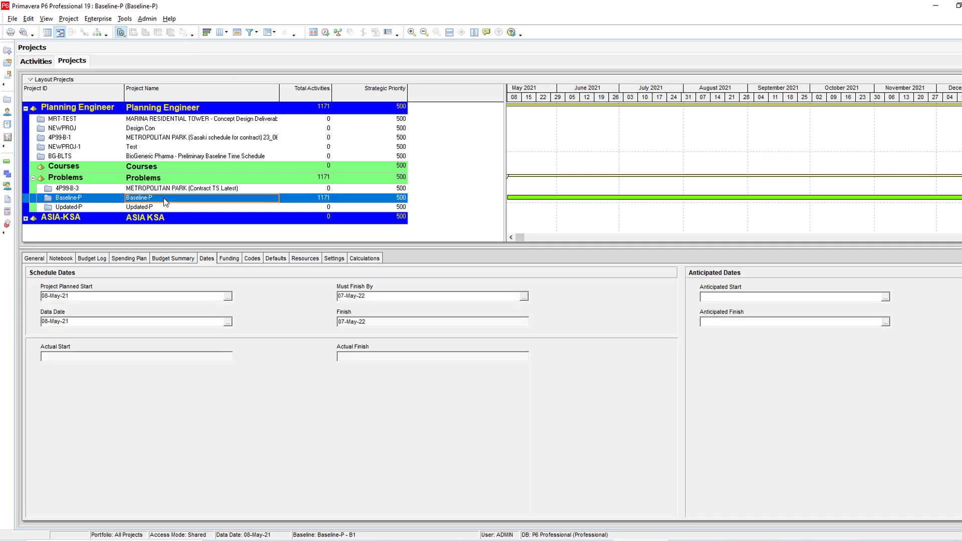
pyautogui.rightClick(164, 199)
pyautogui.click(186, 204)
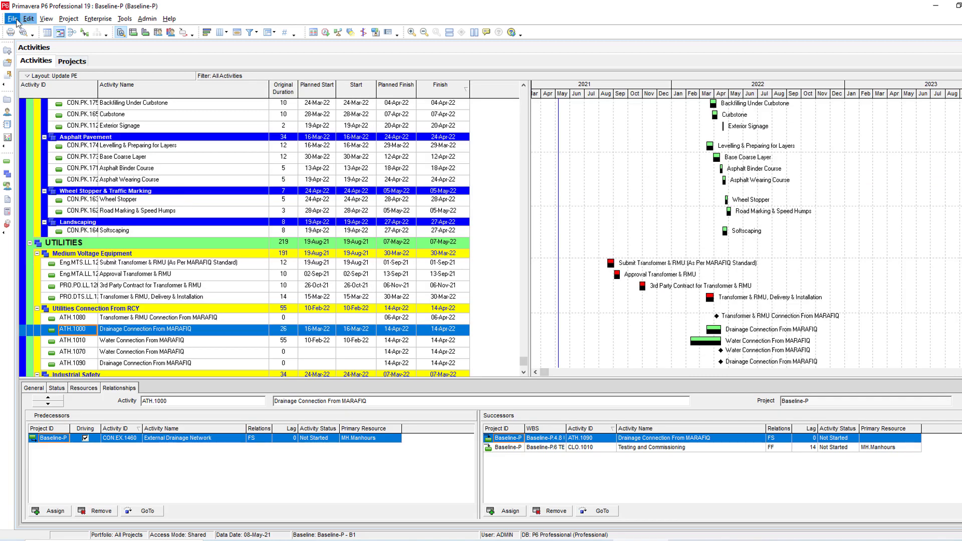
# Step: Start a Spreadsheet (XLSX) import and select the Baseline-P-Activities workbook from the update baseline folder on the desktop
pyautogui.click(13, 20)
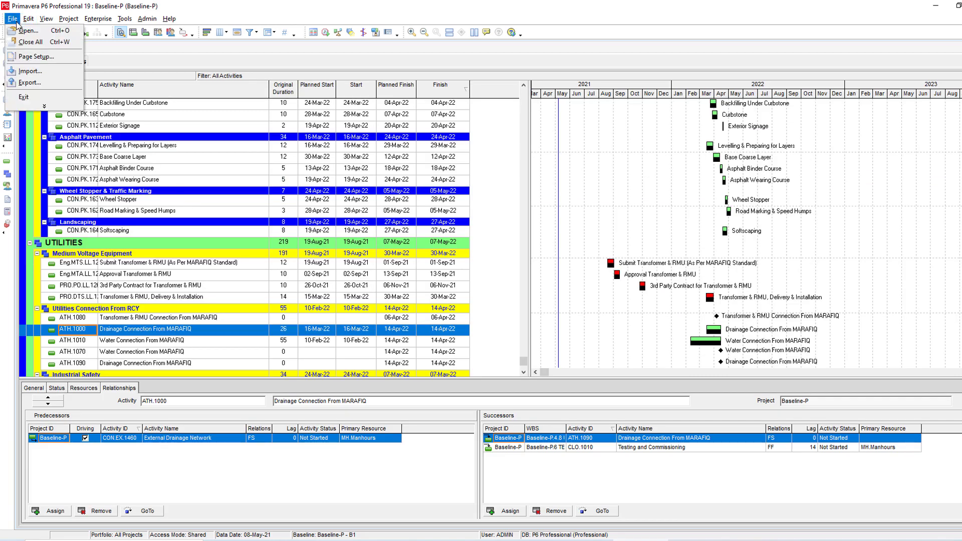
pyautogui.click(22, 75)
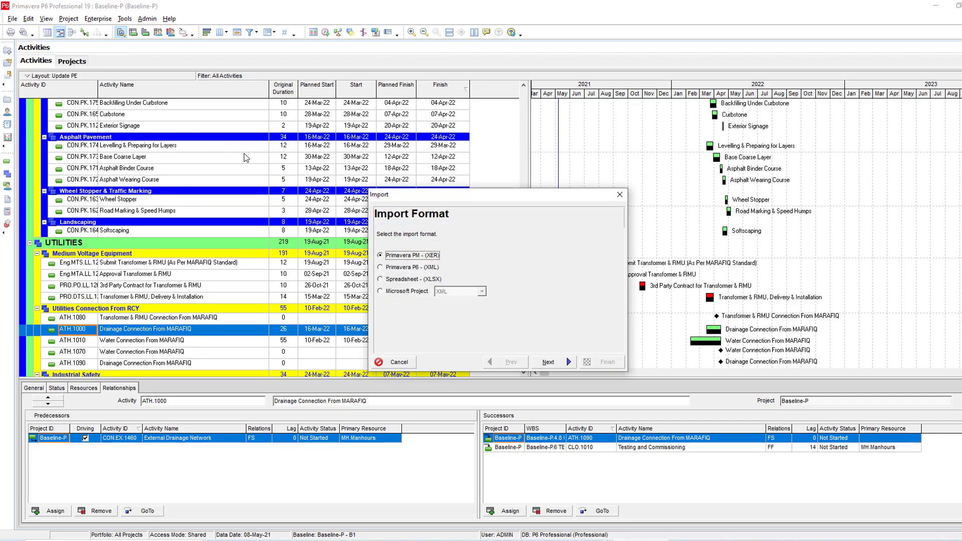
pyautogui.click(420, 280)
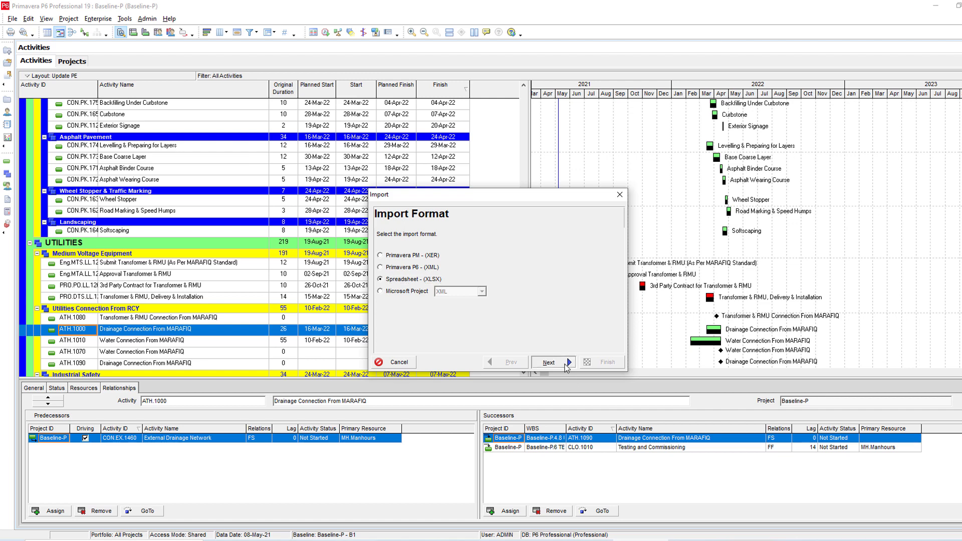
pyautogui.click(548, 362)
pyautogui.click(555, 304)
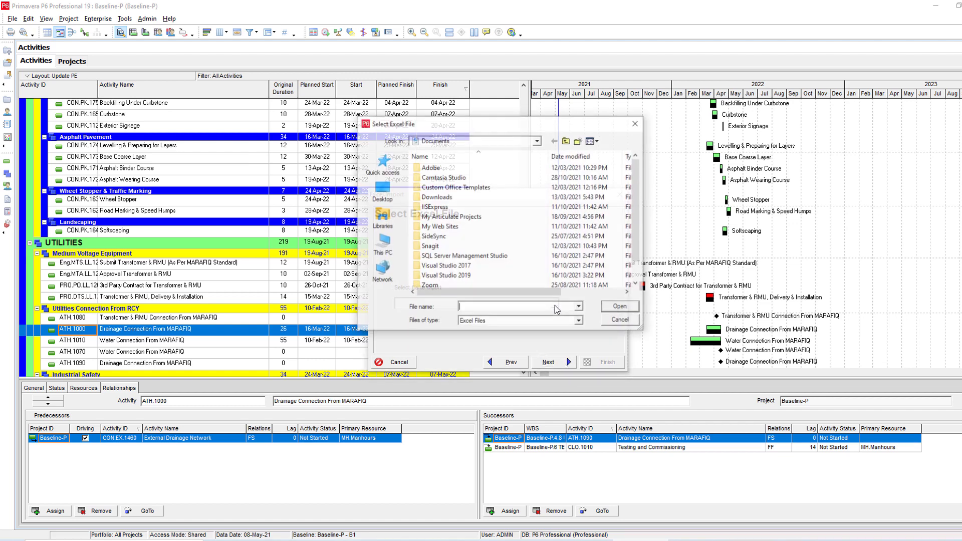
pyautogui.click(382, 190)
pyautogui.scroll(1, 537, 229)
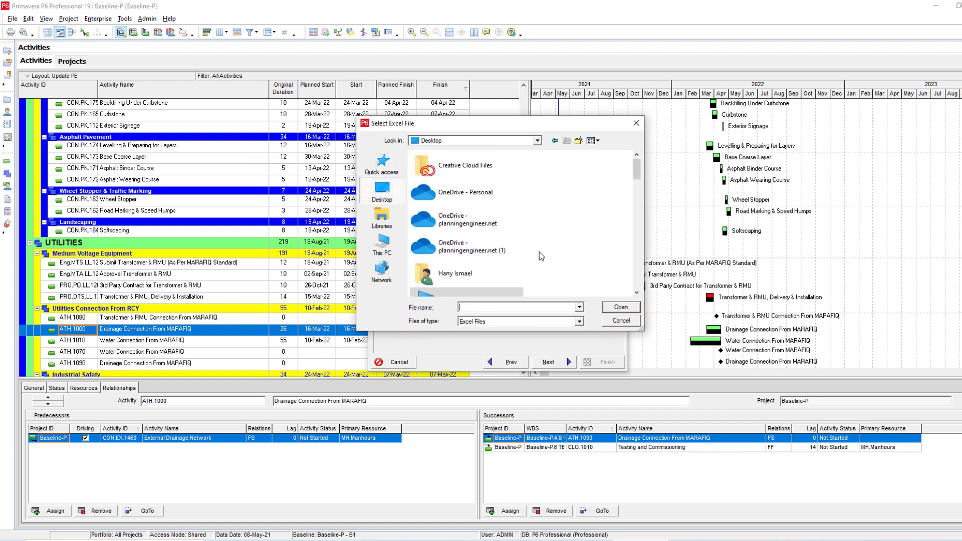
pyautogui.scroll(-10, 541, 256)
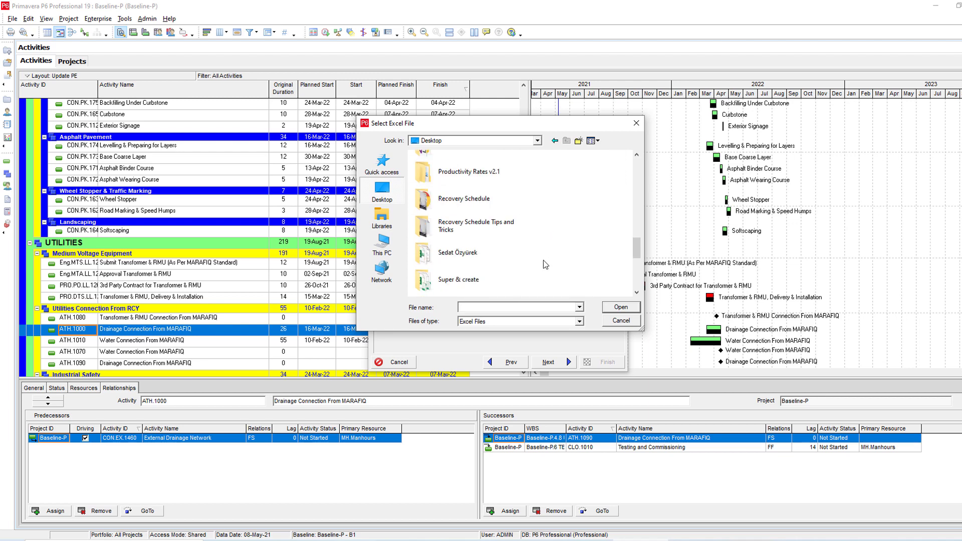
pyautogui.doubleClick(489, 243)
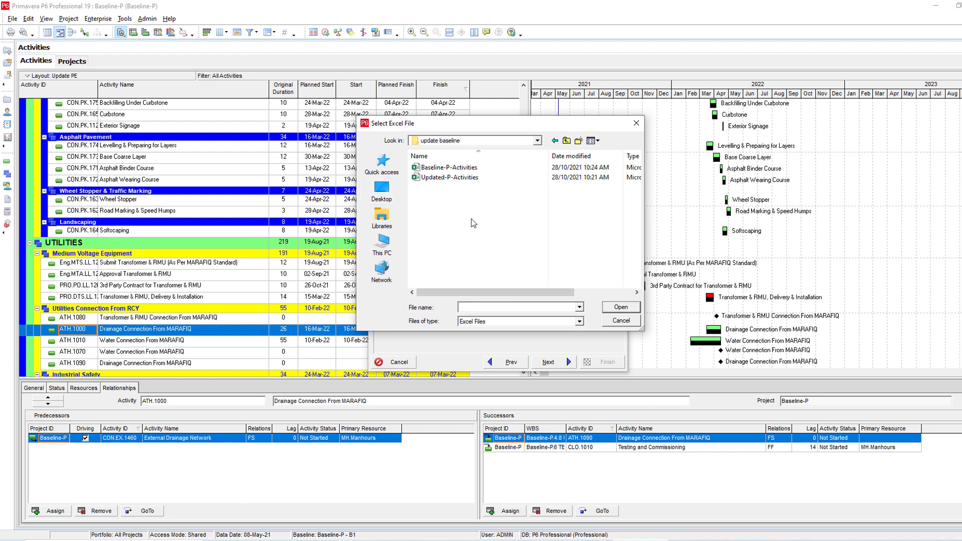
pyautogui.doubleClick(442, 173)
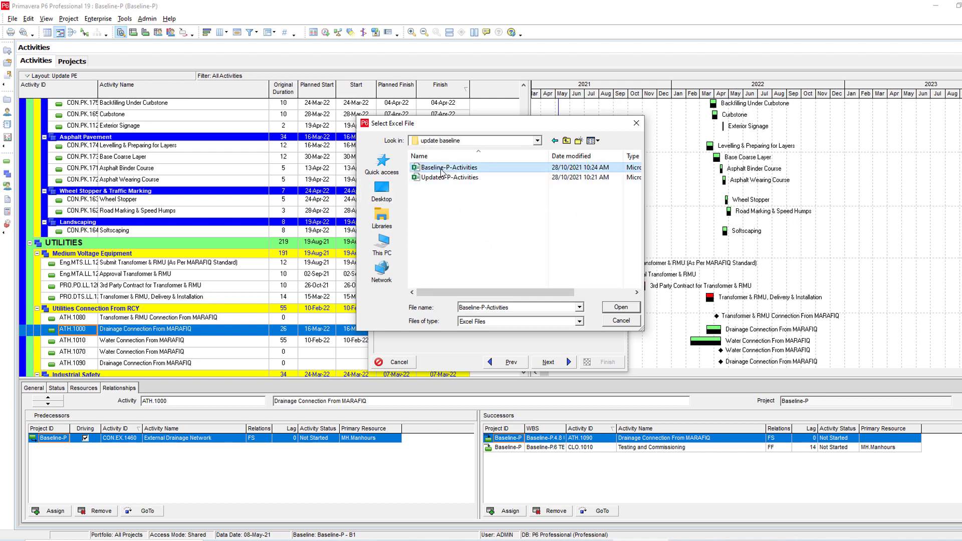
pyautogui.click(548, 365)
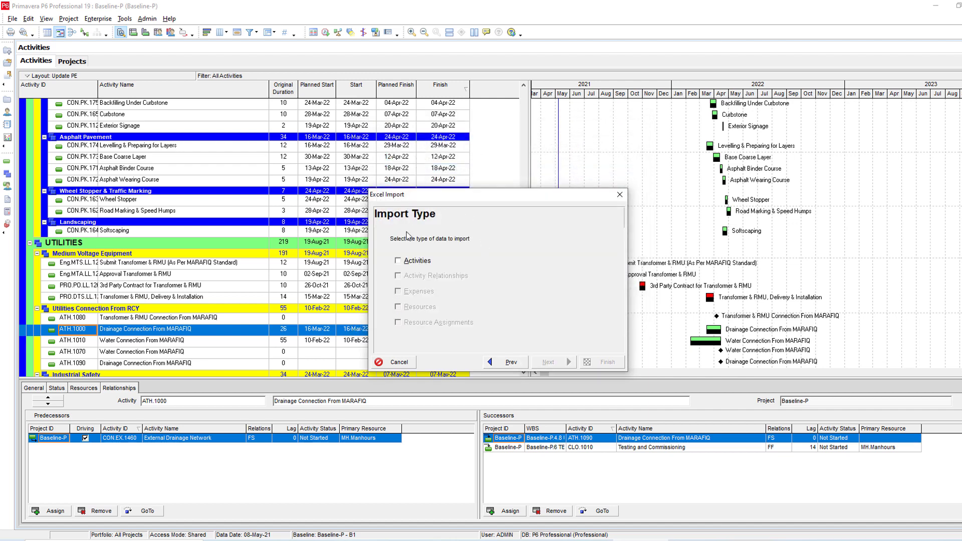
# Step: Import the workbook's Activities data with Update Existing Project, choosing Baseline-P as the destination, and finish the import
pyautogui.click(410, 262)
pyautogui.click(549, 362)
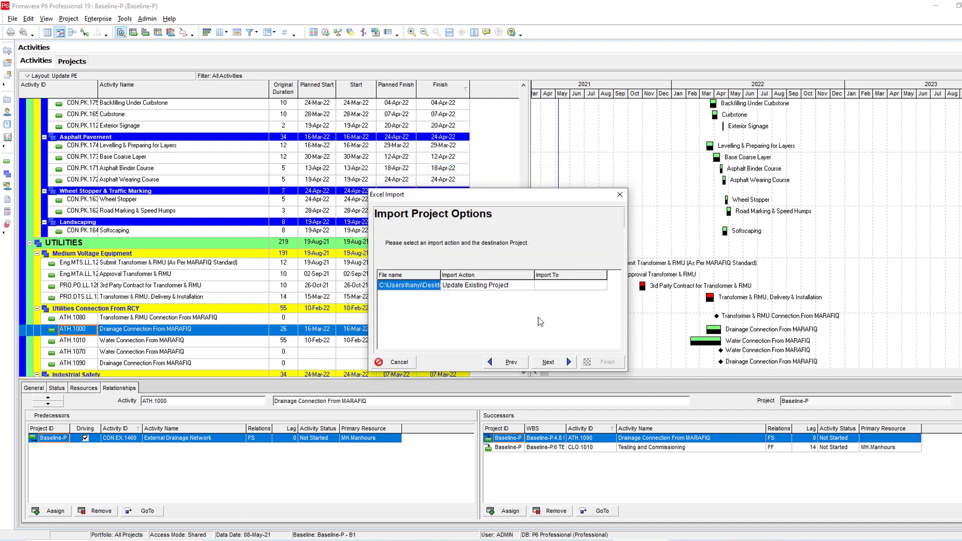
pyautogui.click(557, 285)
pyautogui.click(563, 286)
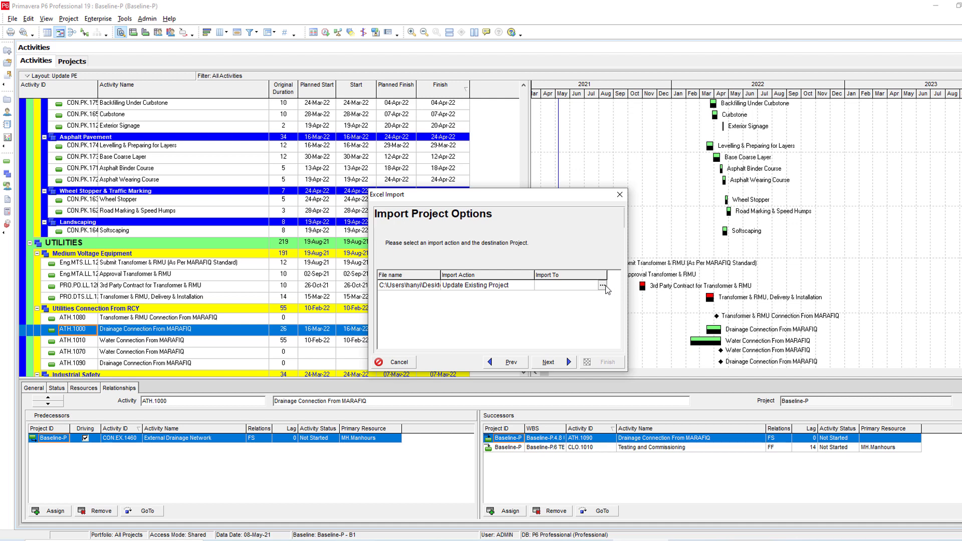
pyautogui.click(603, 285)
pyautogui.doubleClick(92, 111)
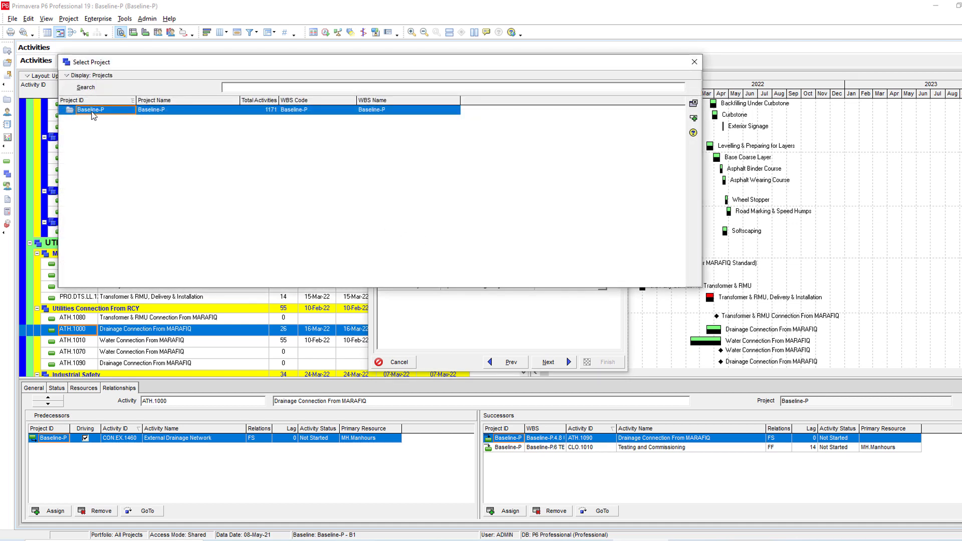
pyautogui.click(555, 365)
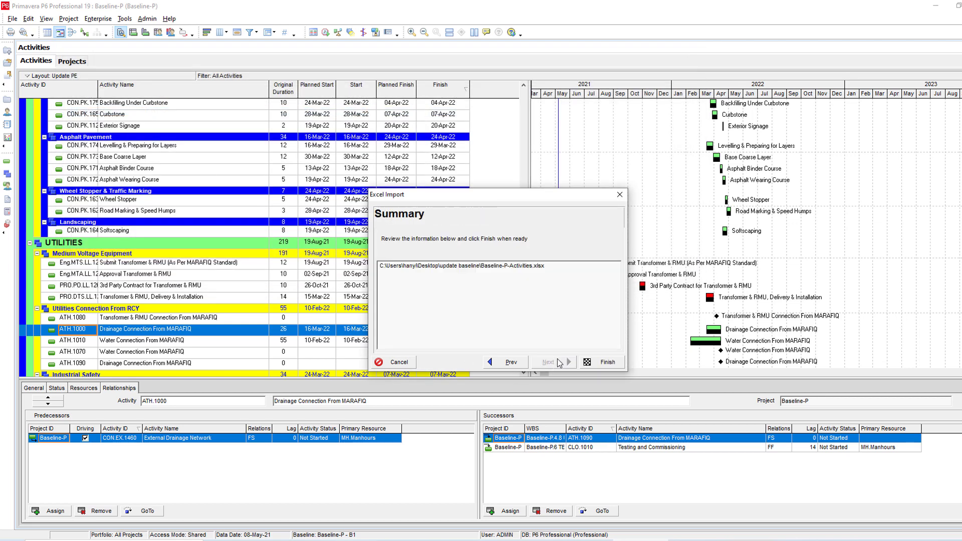
pyautogui.click(607, 363)
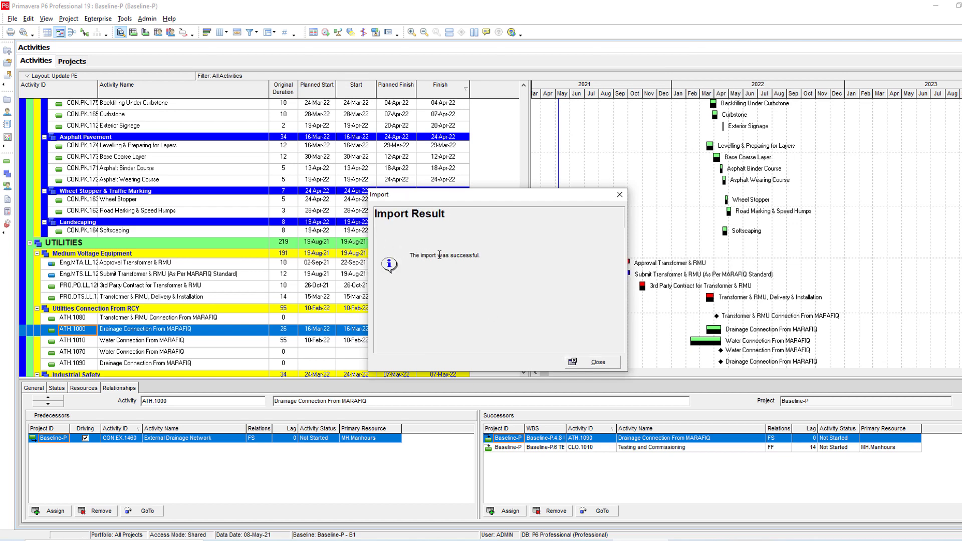
pyautogui.click(596, 362)
# Step: Review the activity dates and Gantt bars from the start of Baseline-P through the shop drawing submissions
pyautogui.scroll(4, 525, 349)
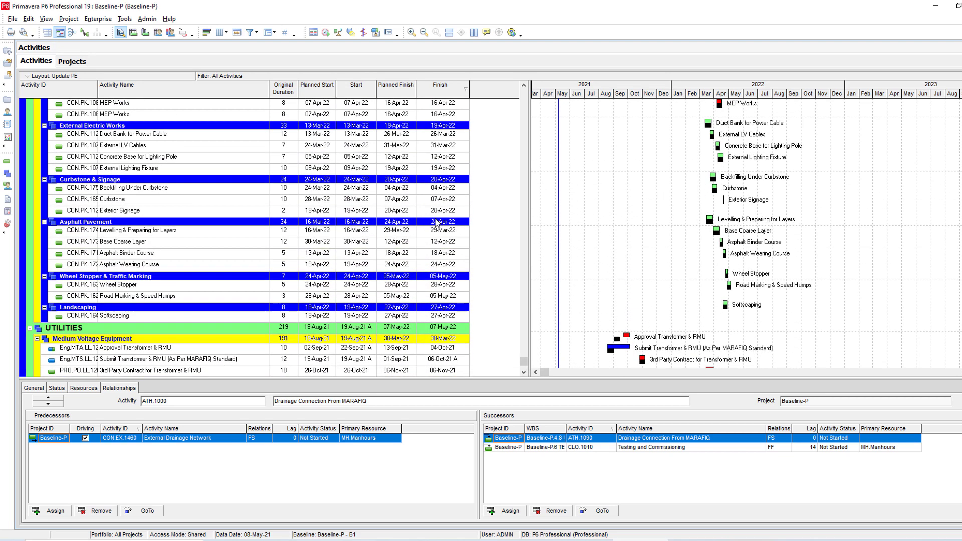
pyautogui.moveTo(525, 349); pyautogui.dragTo(529, 76)
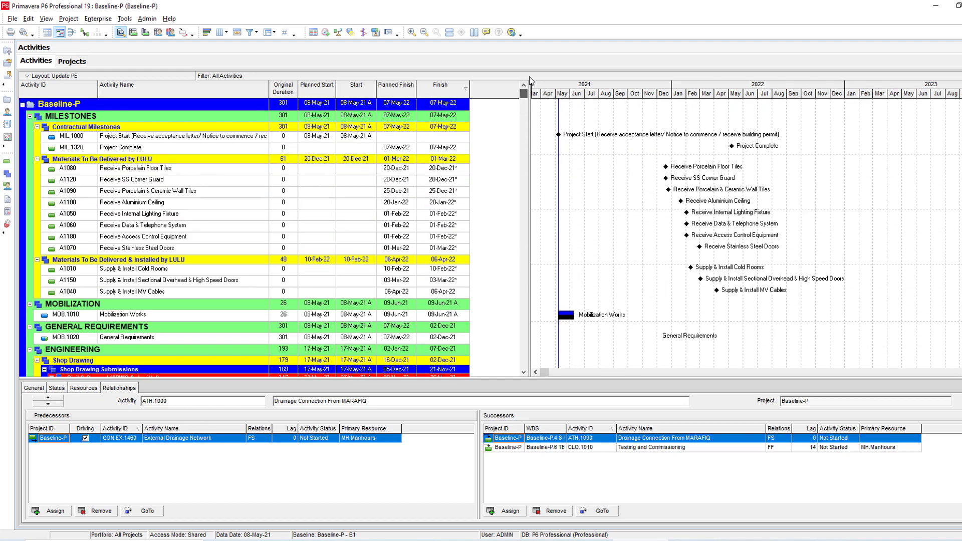
pyautogui.scroll(-5, 684, 198)
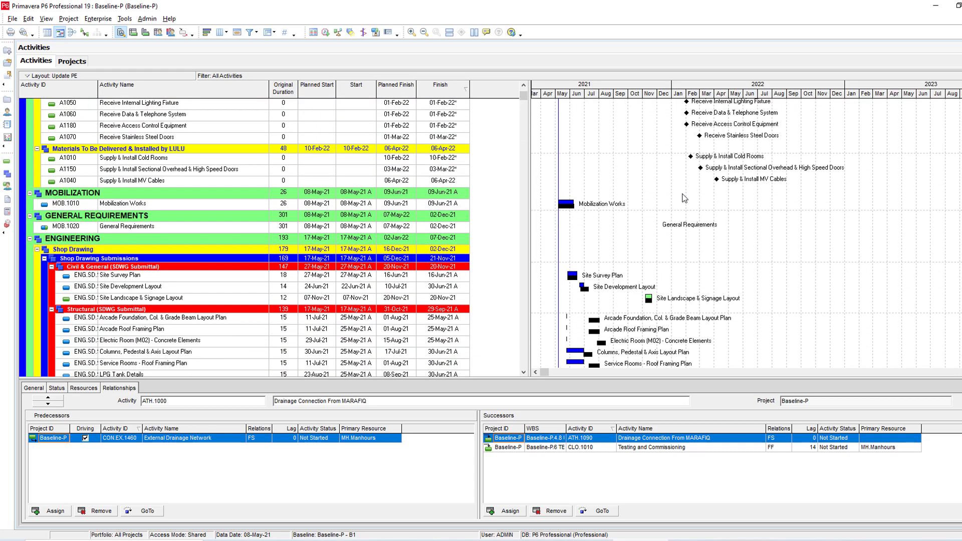
pyautogui.scroll(-1, 685, 198)
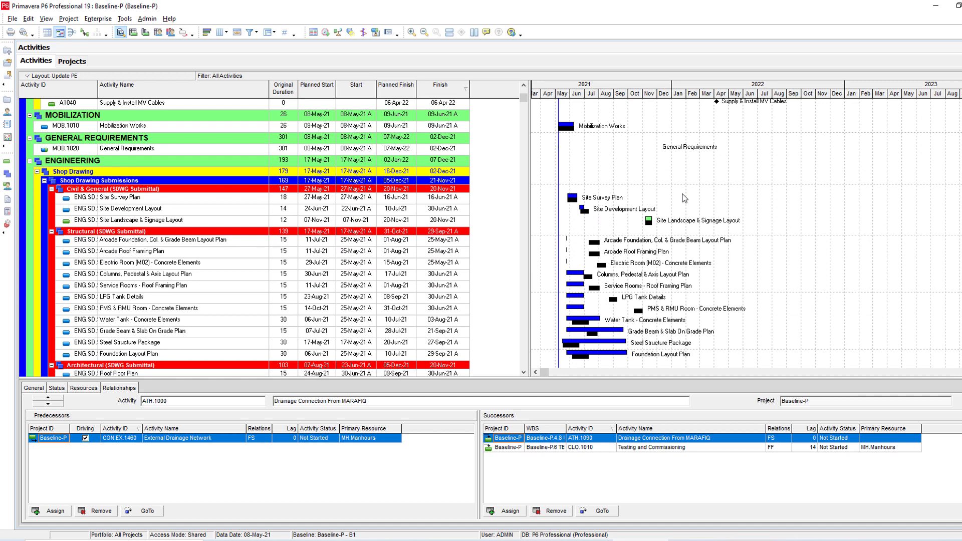
pyautogui.scroll(-3, 695, 213)
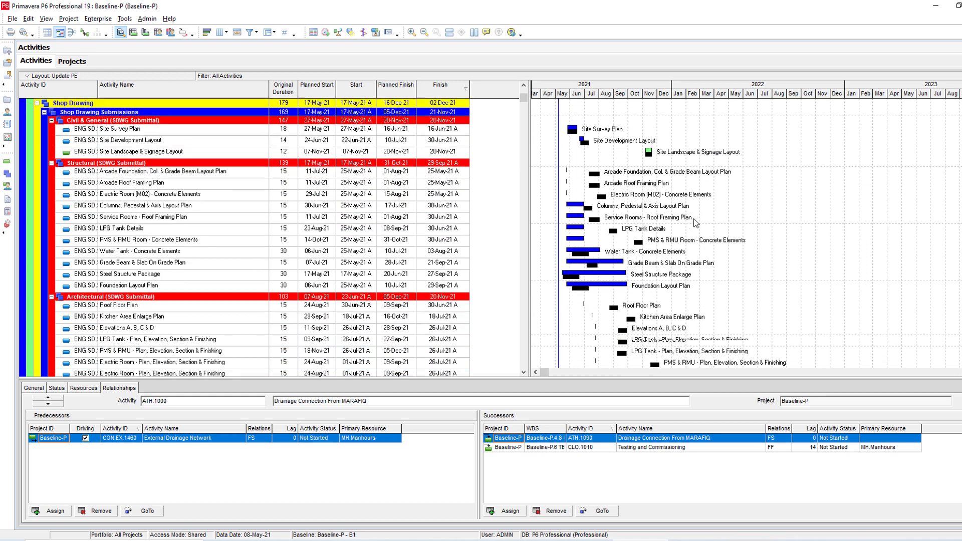
pyautogui.scroll(-1, 696, 223)
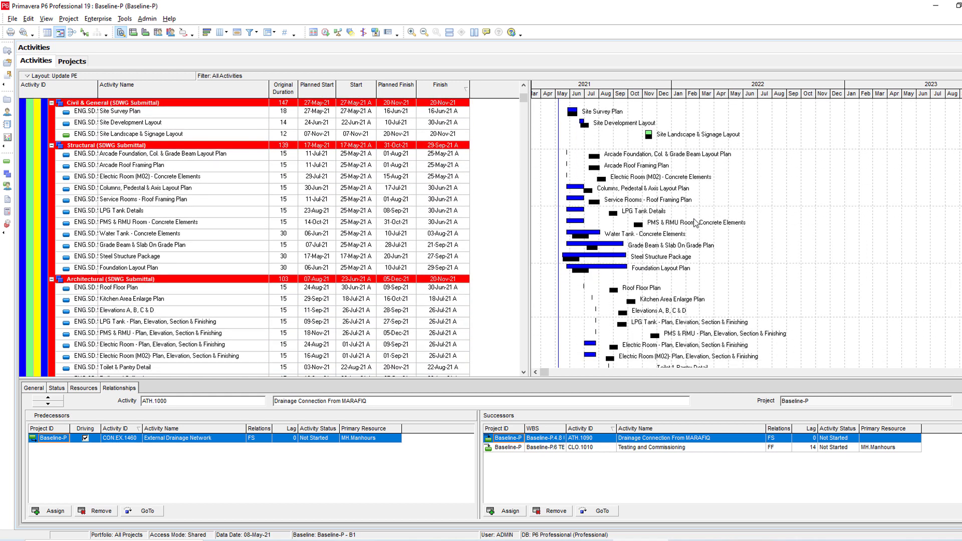